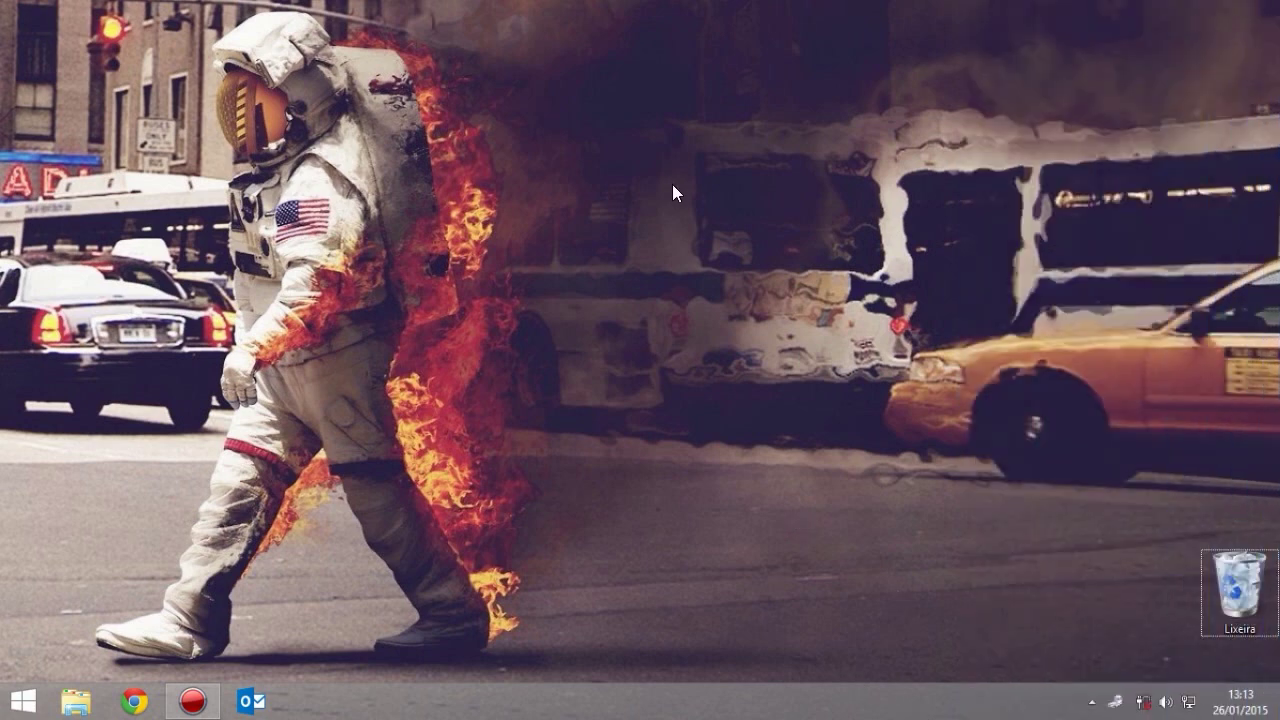
# Find and run wsreset.exe to reset the Windows Store cache, and close the Store once it opens.
pyautogui.moveTo(1279, 0)
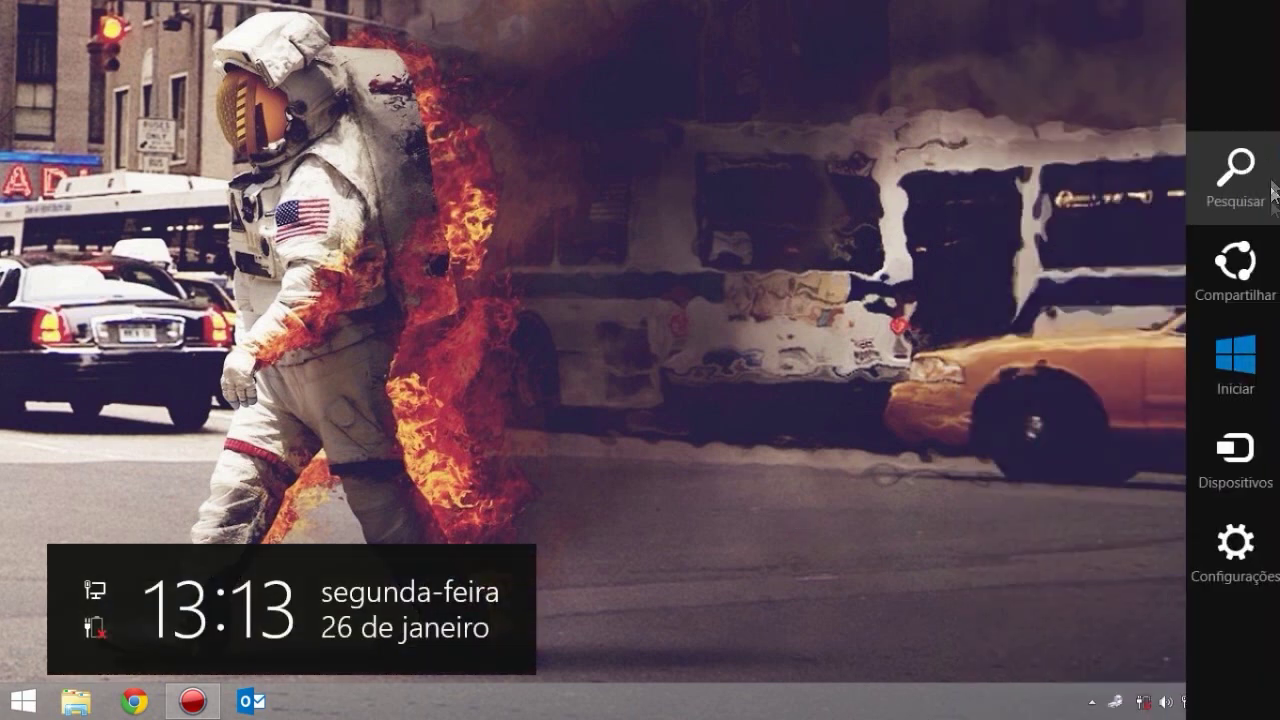
pyautogui.click(1238, 198)
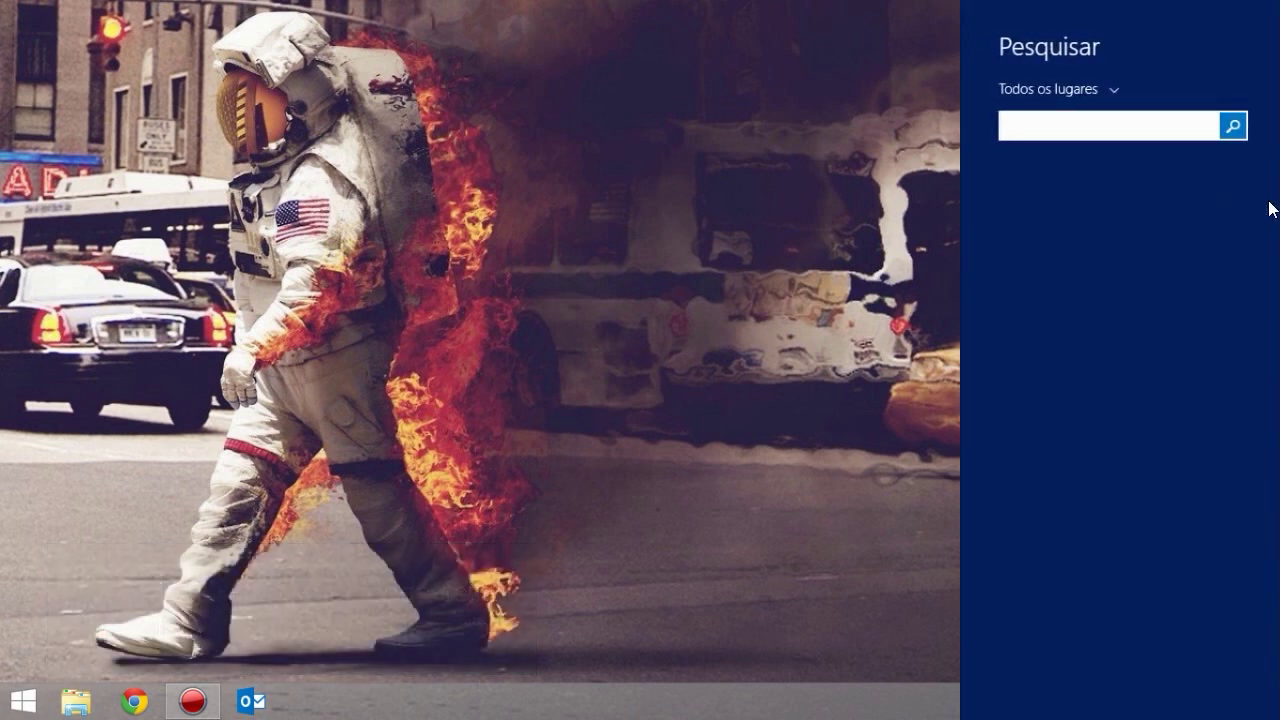
pyautogui.write('ws')
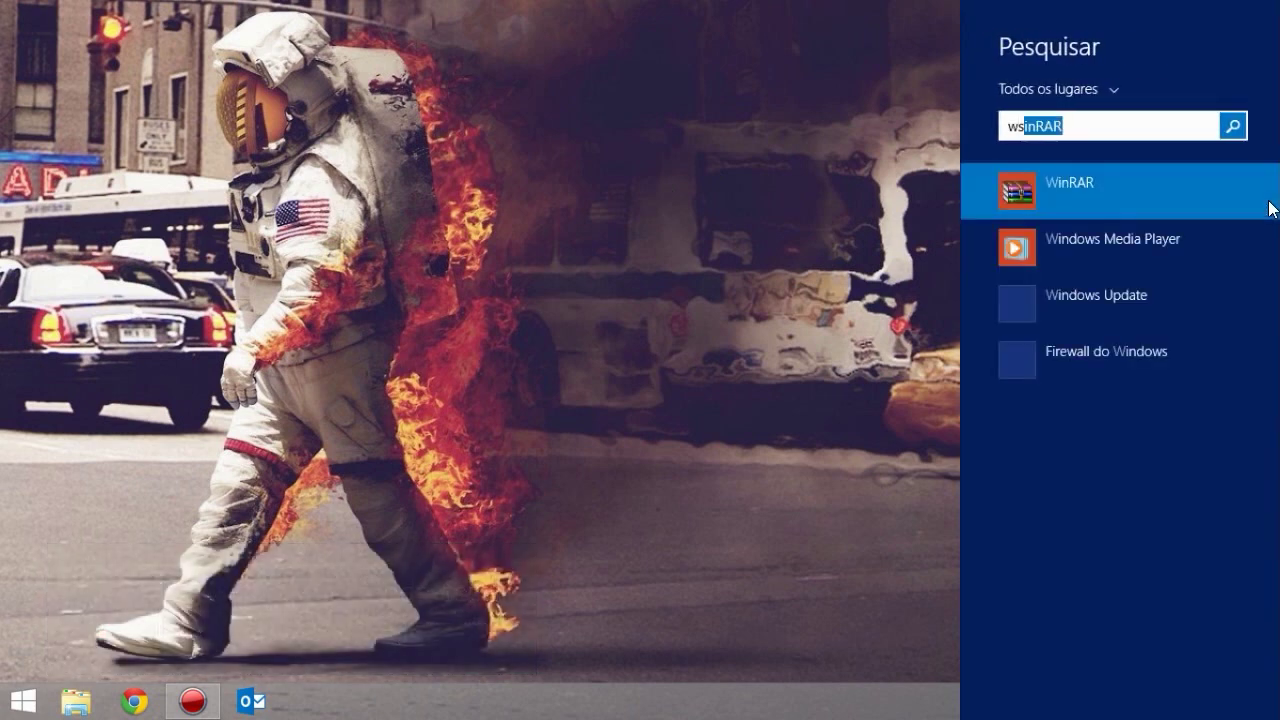
pyautogui.write('reset')
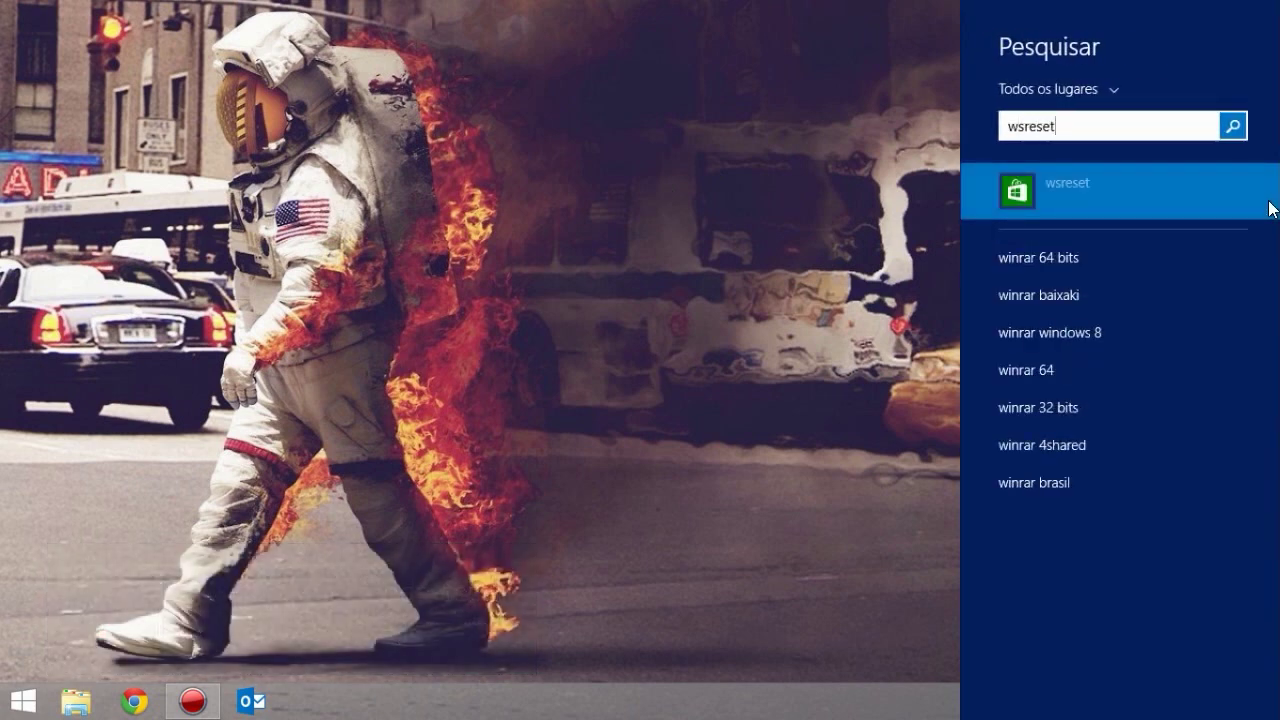
pyautogui.write('.exe')
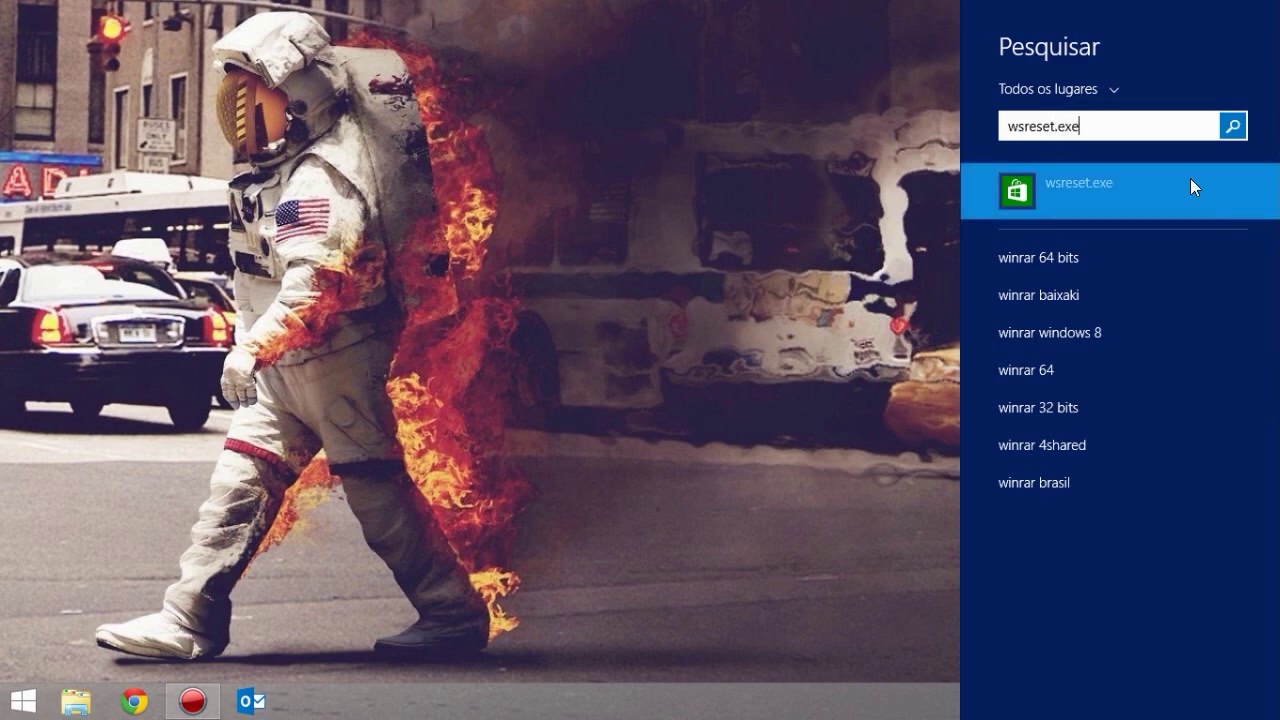
pyautogui.click(1100, 204)
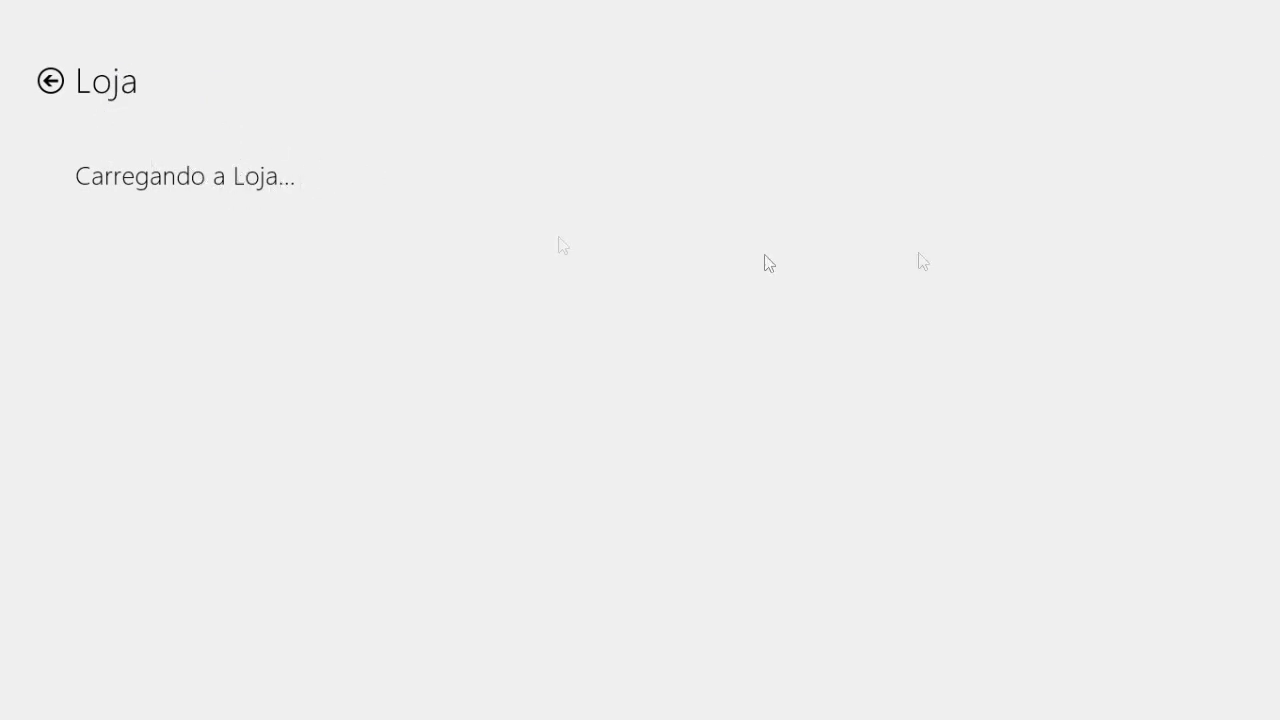
pyautogui.hotkey('alt', 'F4')
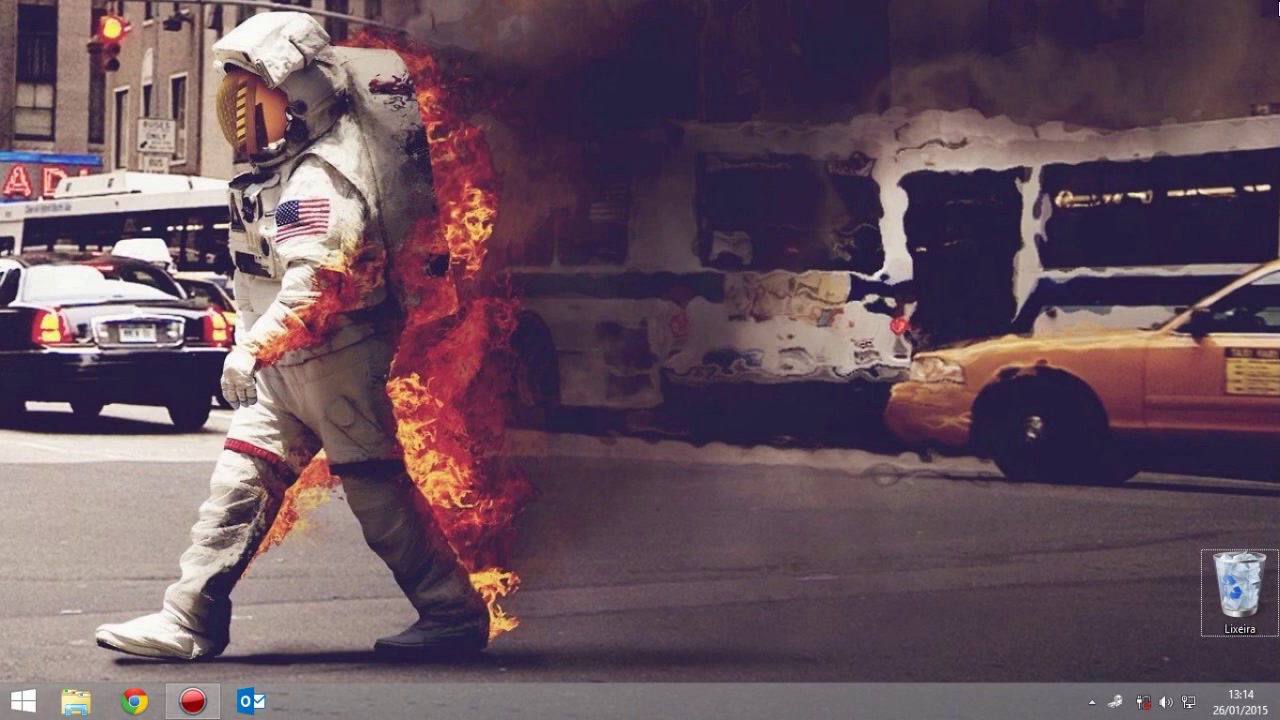
# Clear the search history in the computer's search and apps settings, and close the settings.
pyautogui.moveTo(1269, 211)
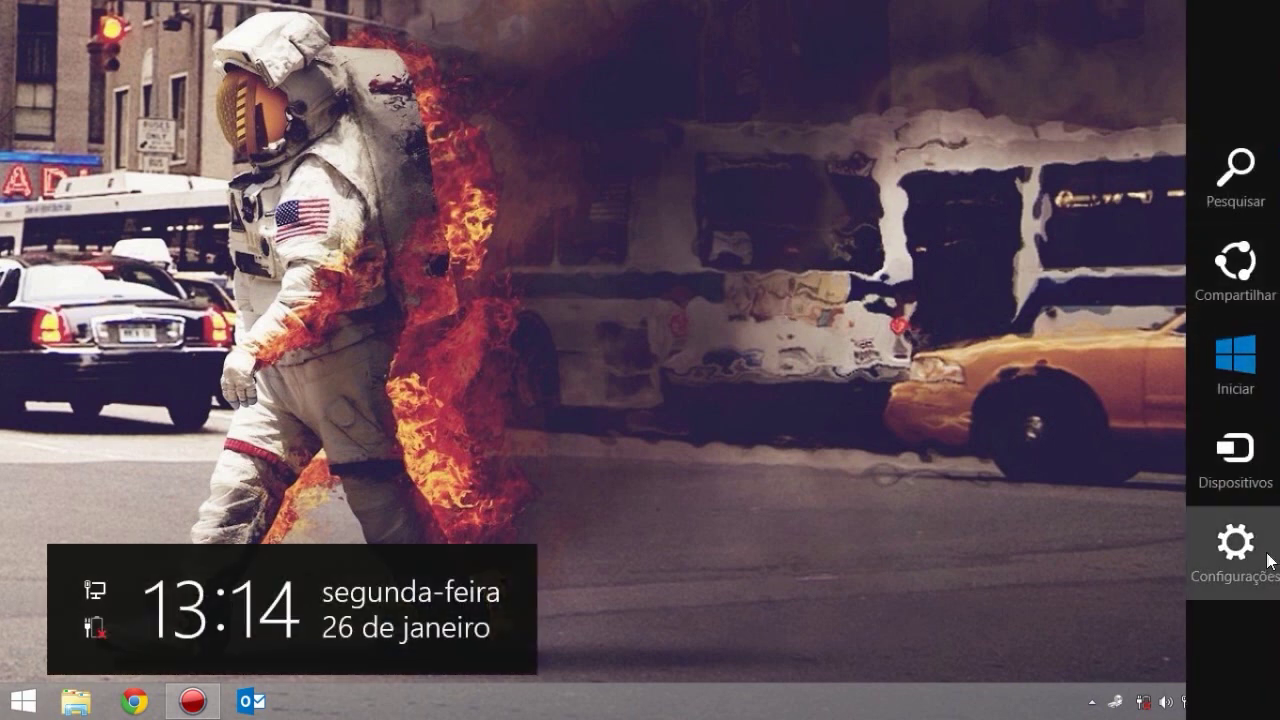
pyautogui.click(1231, 552)
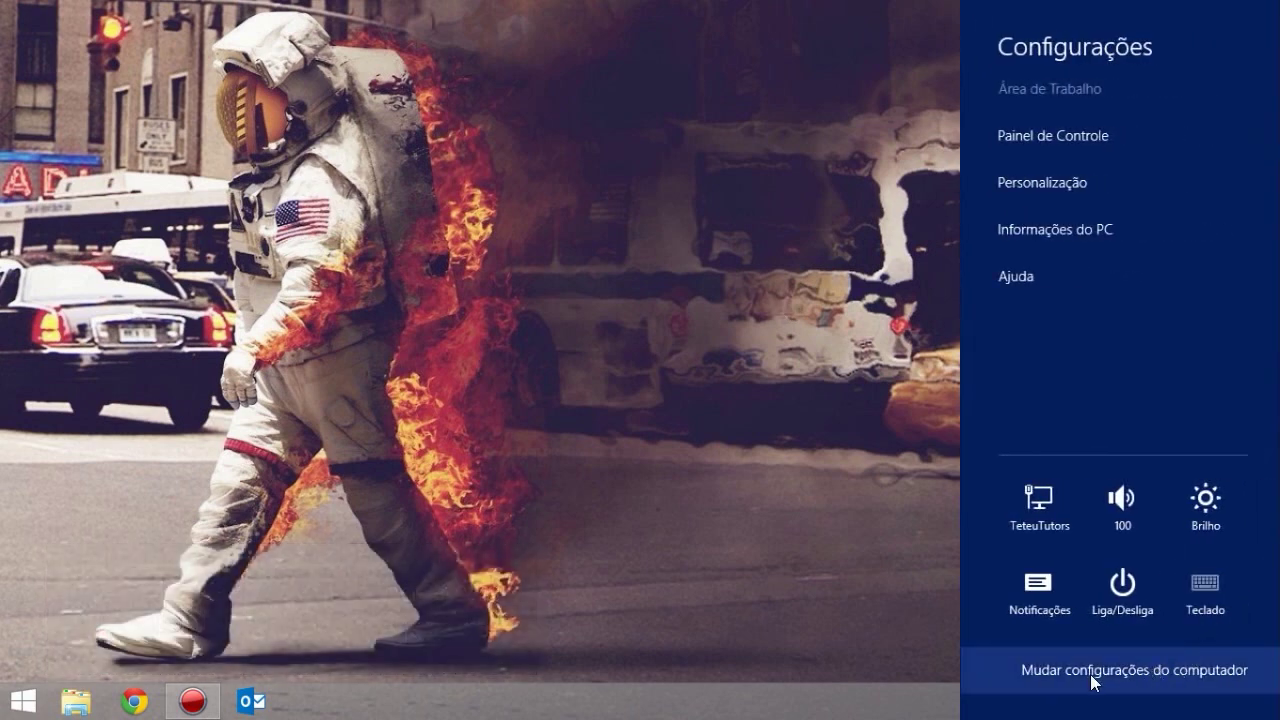
pyautogui.click(1030, 688)
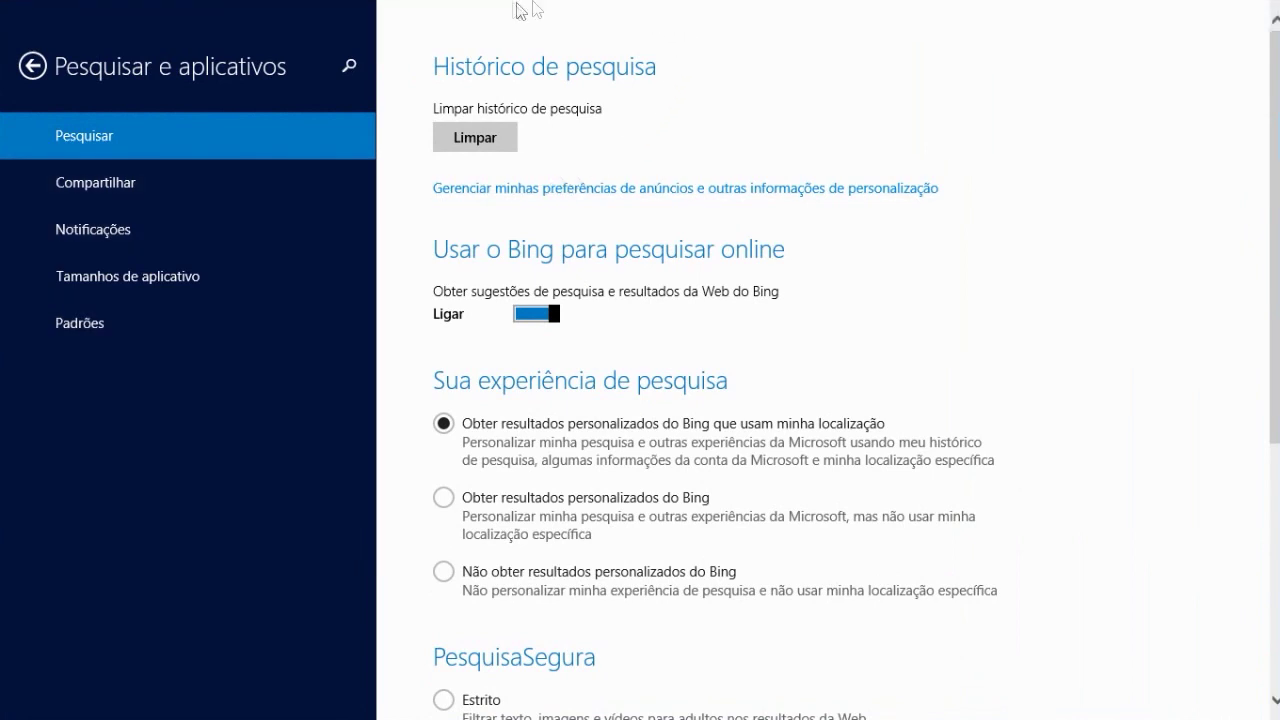
pyautogui.click(484, 138)
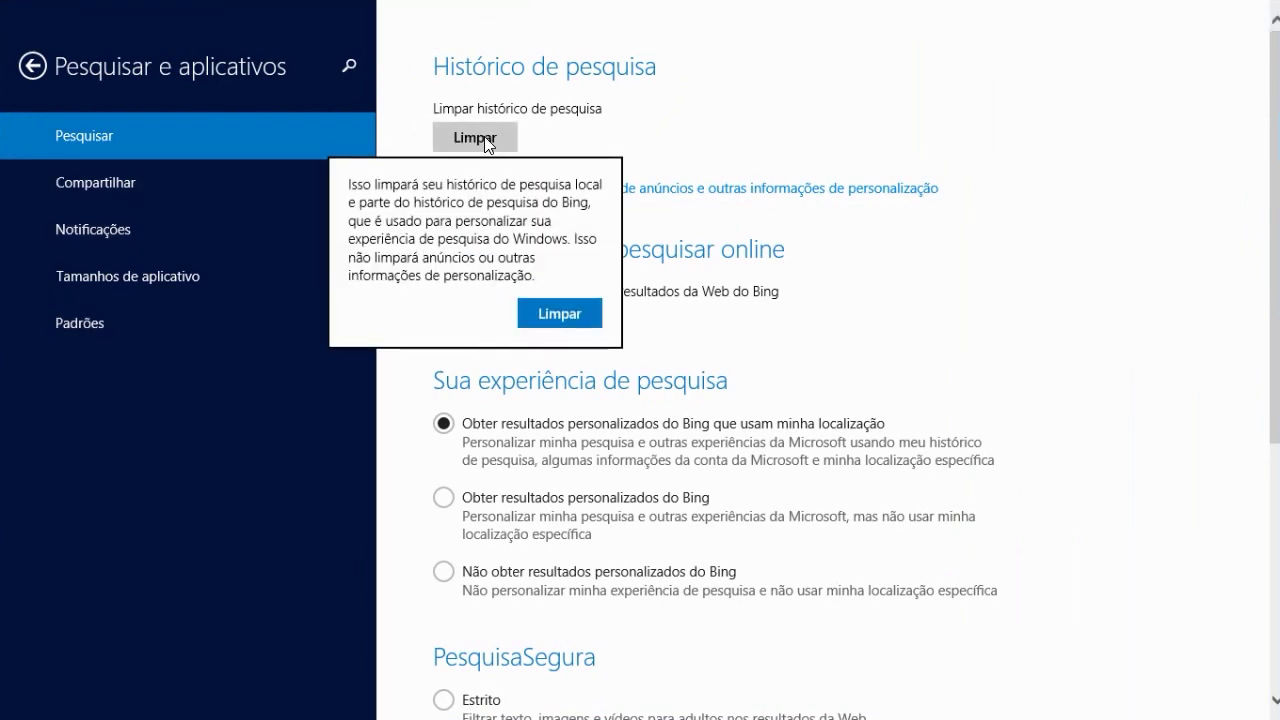
pyautogui.click(565, 315)
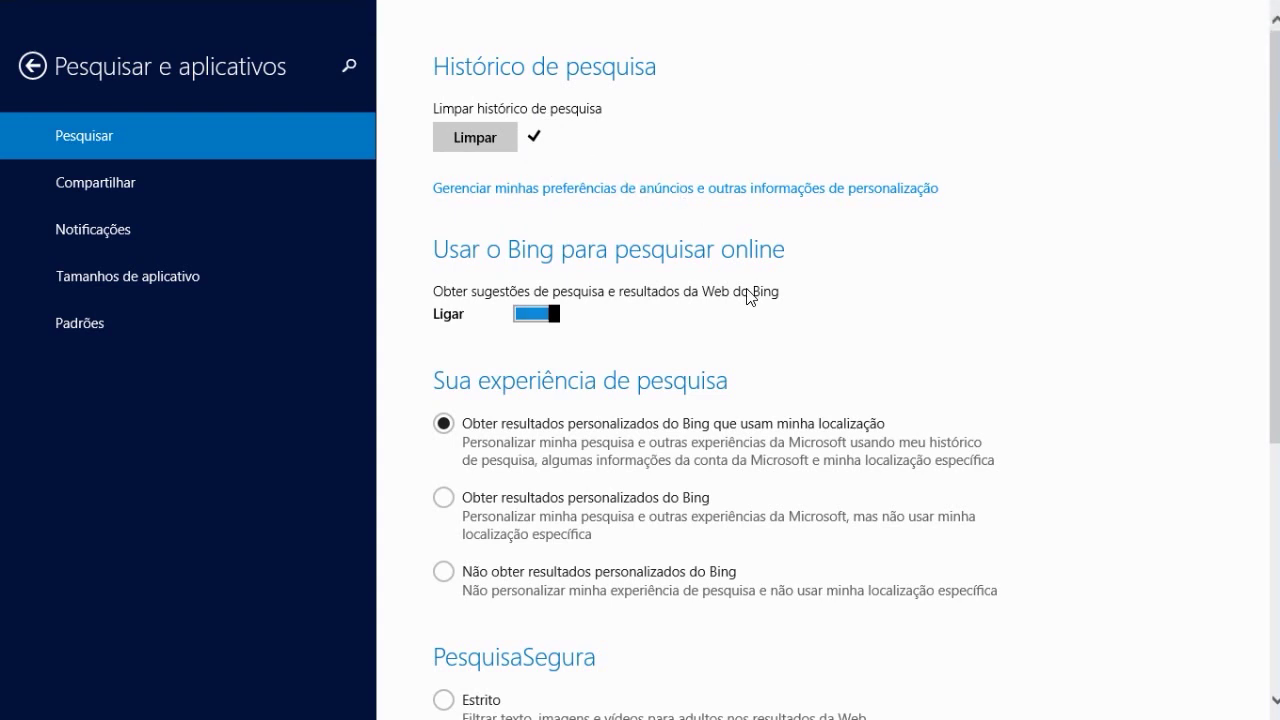
pyautogui.click(1265, 12)
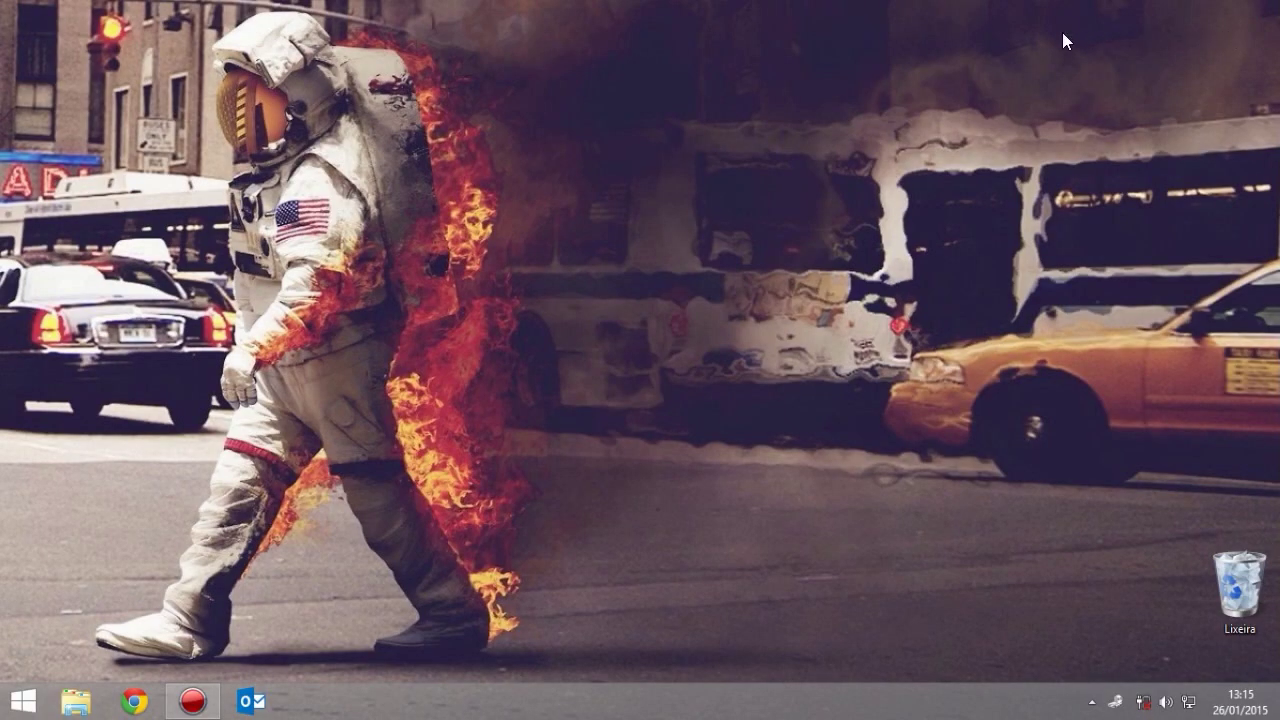
# Clear the personal information from the Start screen tiles in the tile settings.
pyautogui.click(16, 704)
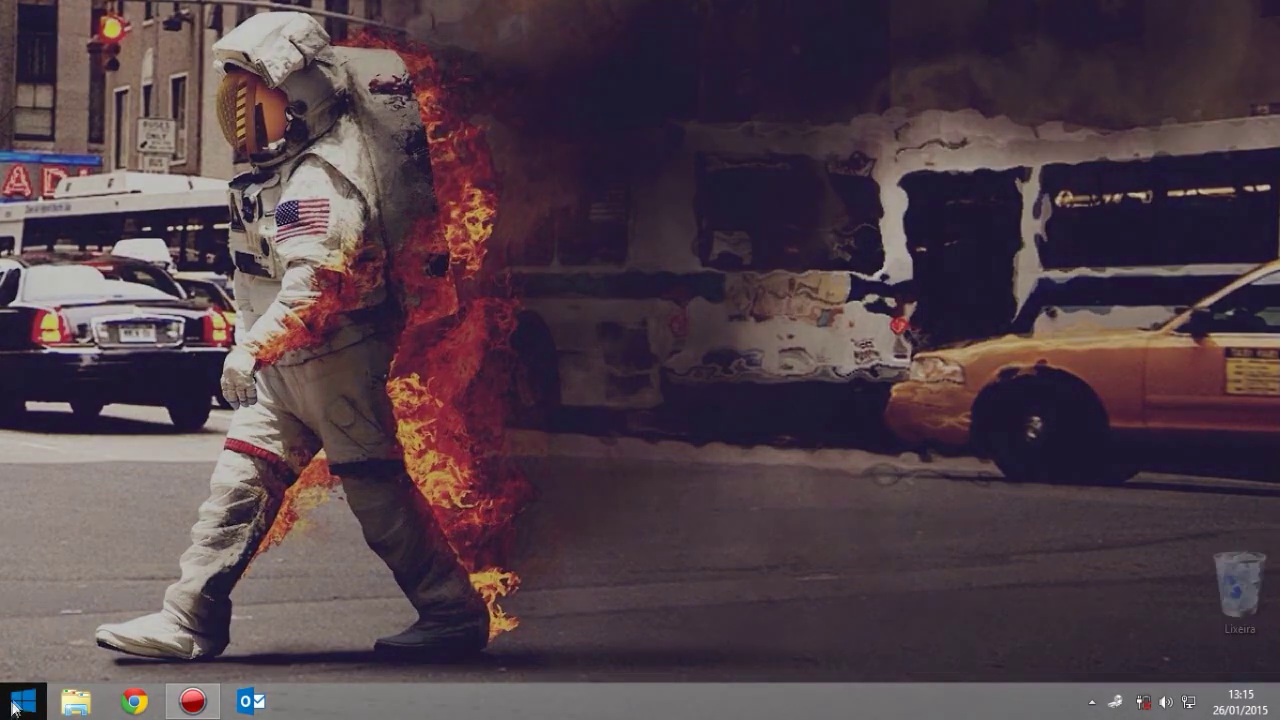
pyautogui.scroll(-3, 714, 264)
pyautogui.scroll(3, 486, 420)
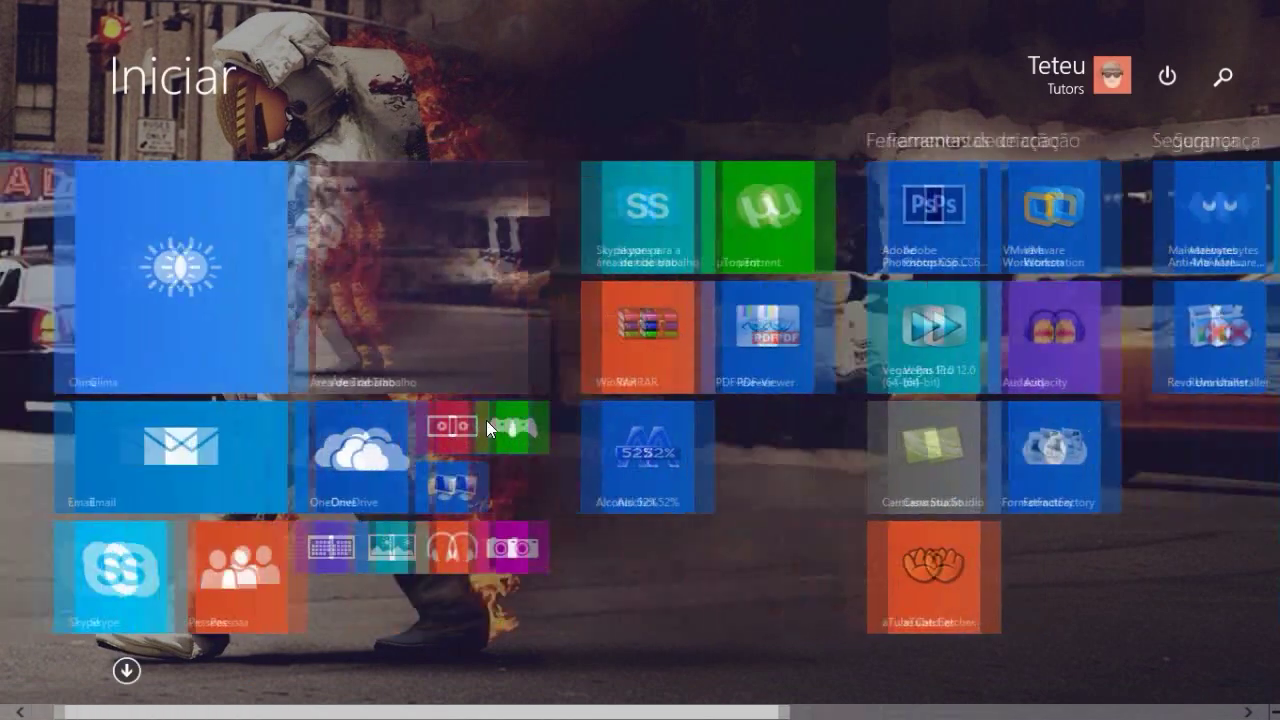
pyautogui.scroll(-2, 252, 537)
pyautogui.scroll(2, 256, 534)
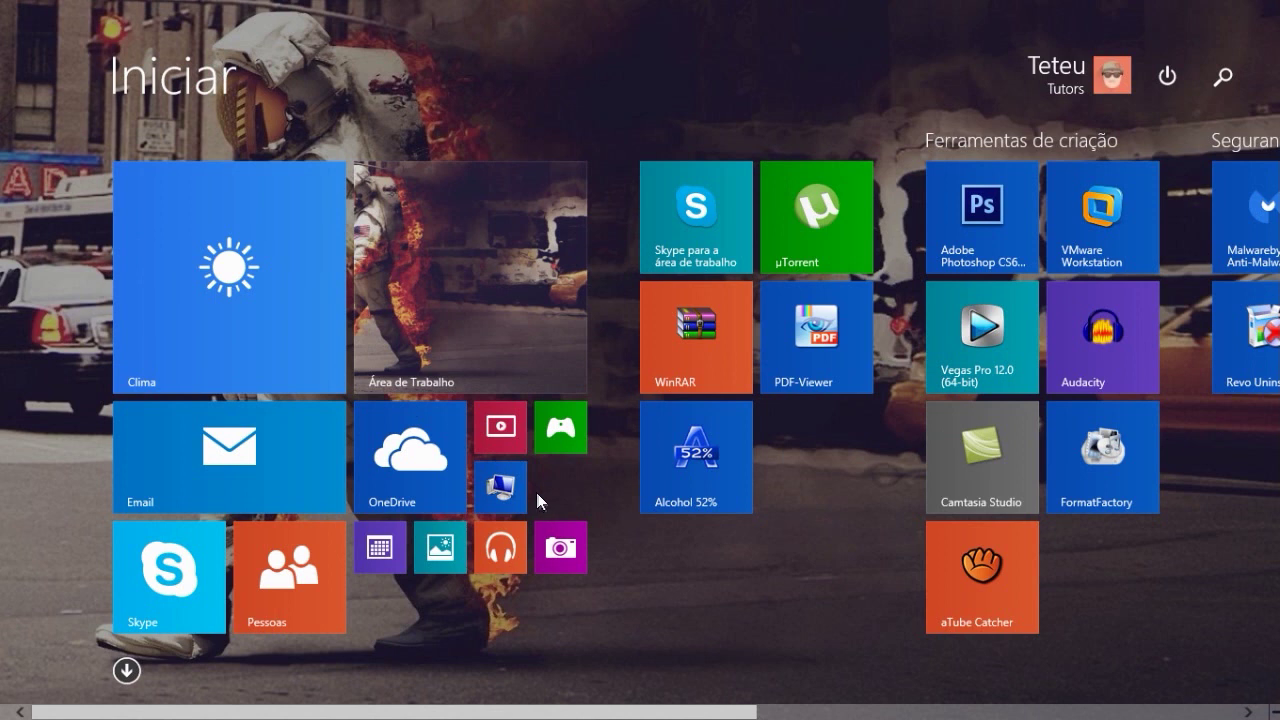
pyautogui.moveTo(1270, 143)
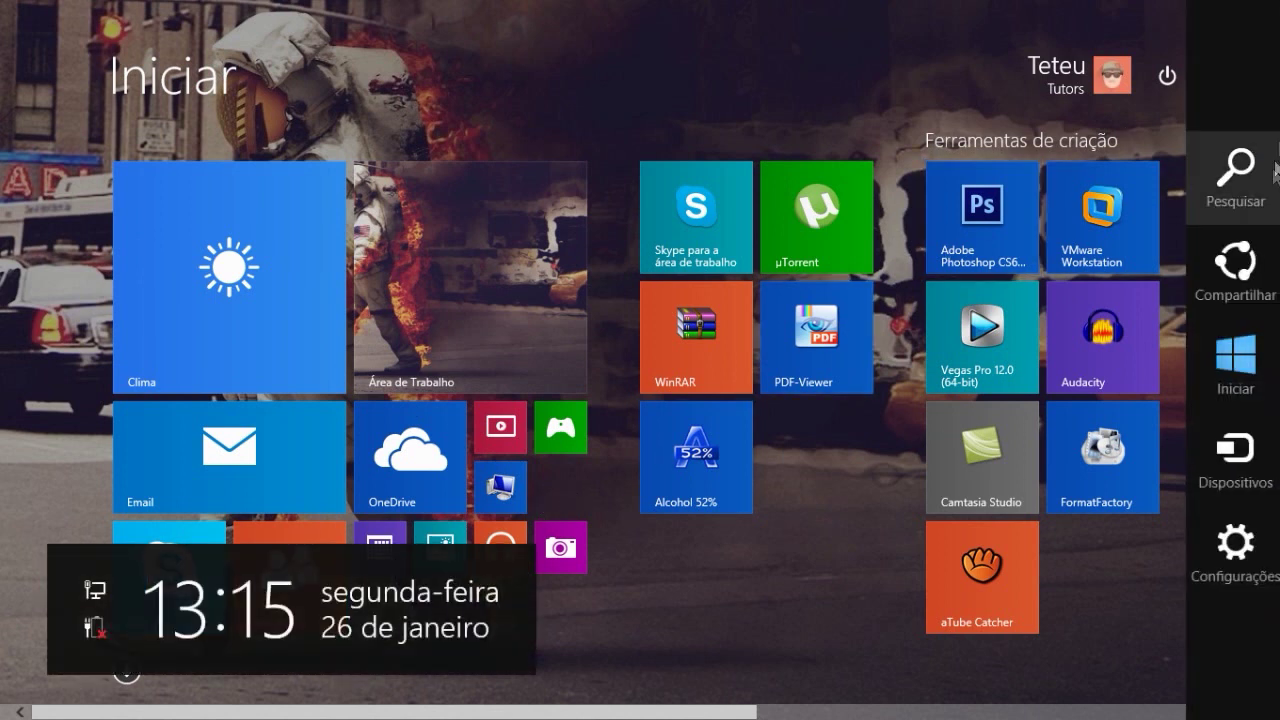
pyautogui.click(1238, 552)
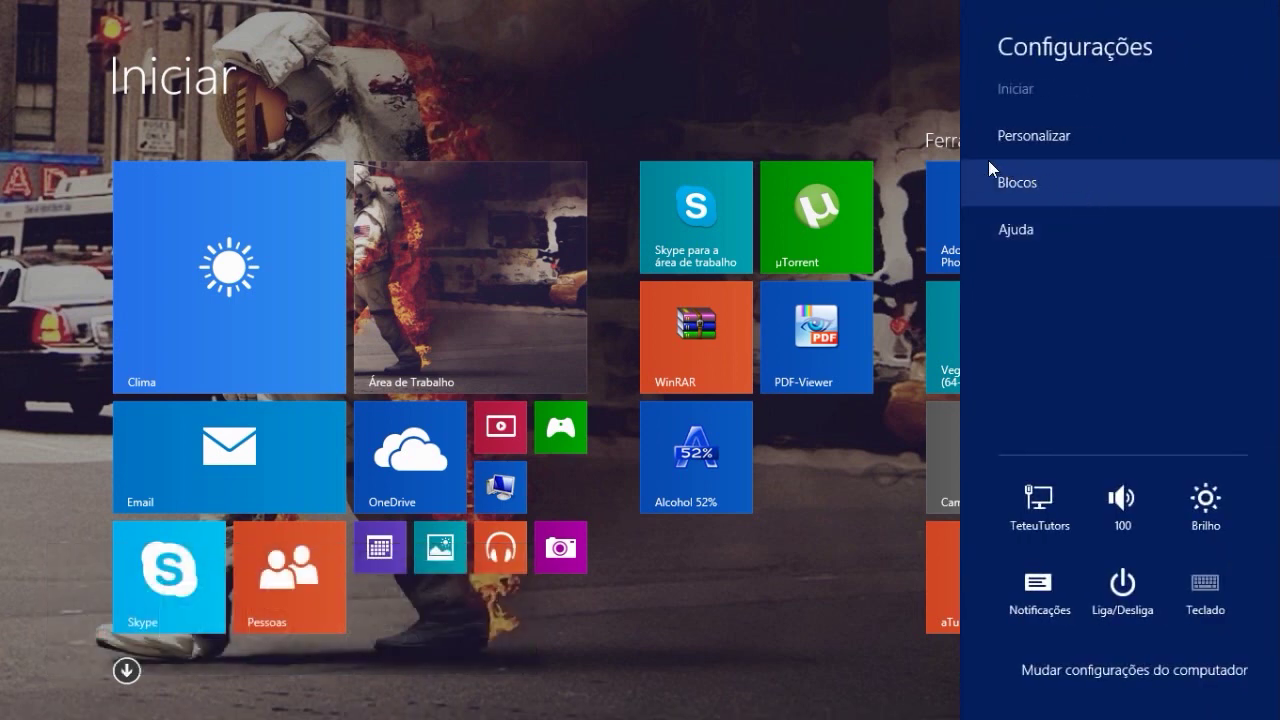
pyautogui.click(1060, 180)
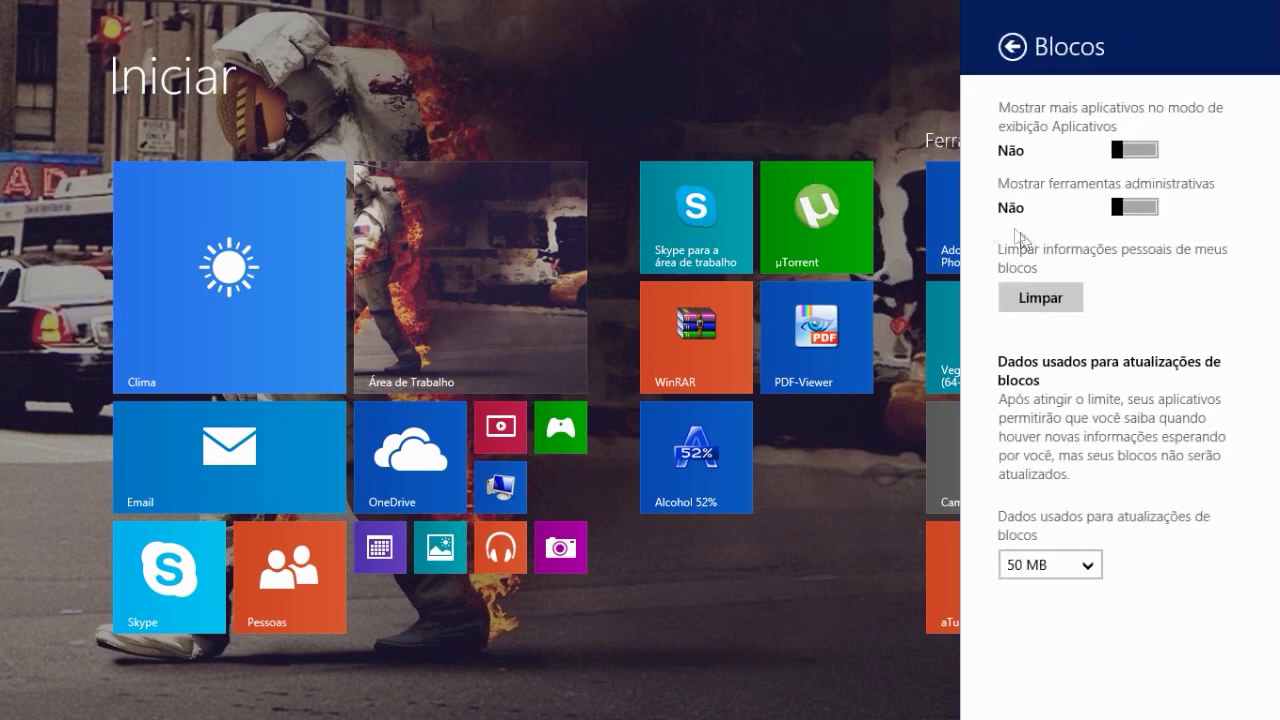
pyautogui.click(1040, 297)
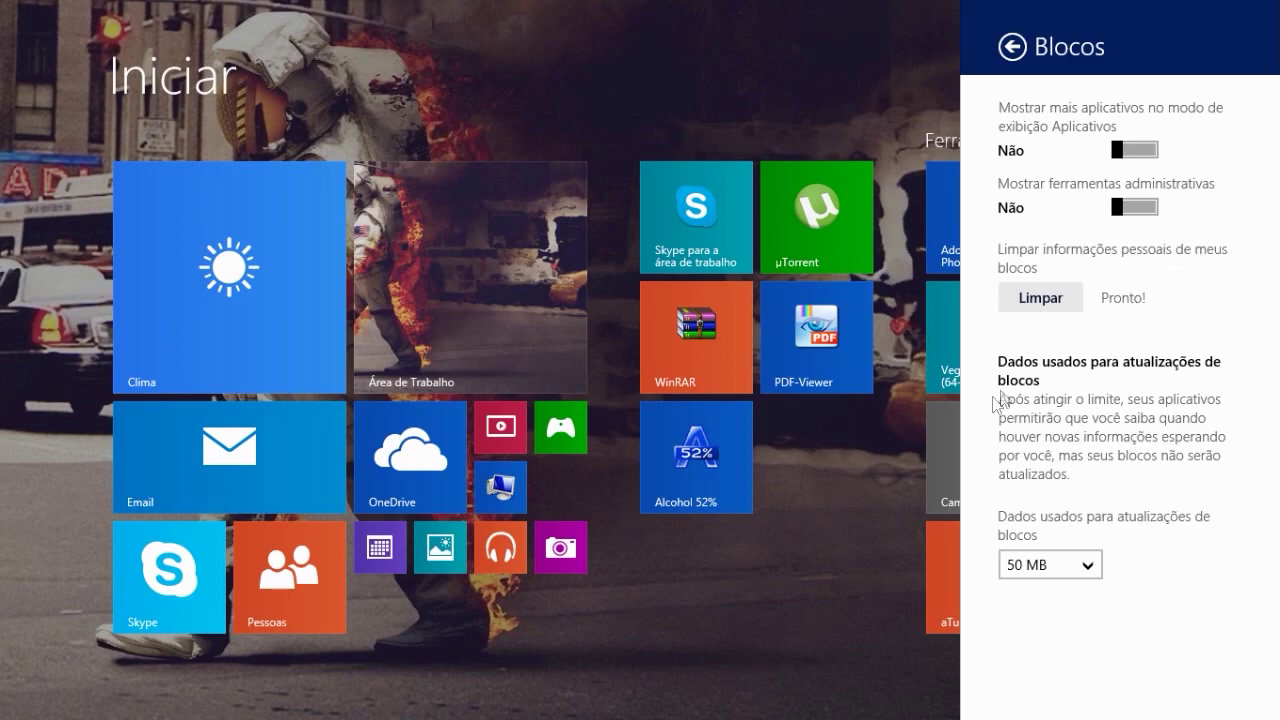
pyautogui.click(763, 614)
# Look over the Start screen tile groups and return to the desktop.
pyautogui.scroll(-5, 336, 402)
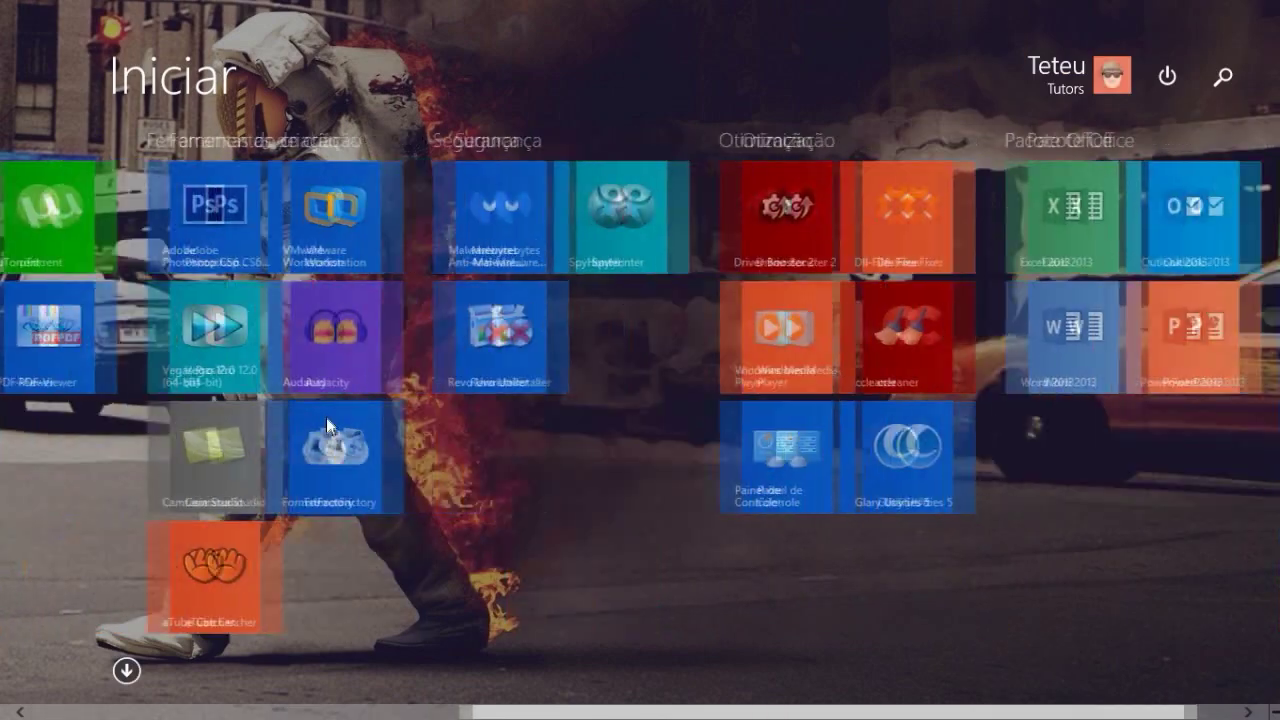
pyautogui.scroll(4, 334, 398)
pyautogui.scroll(1, 332, 388)
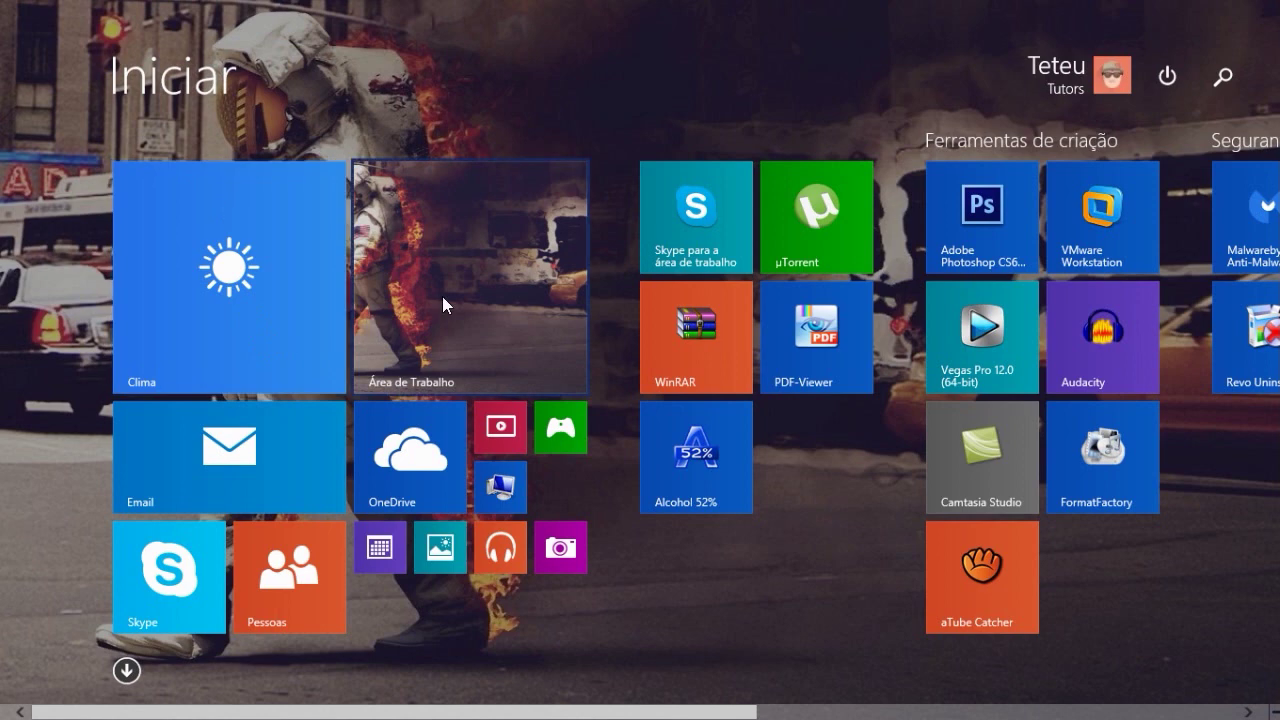
pyautogui.click(464, 362)
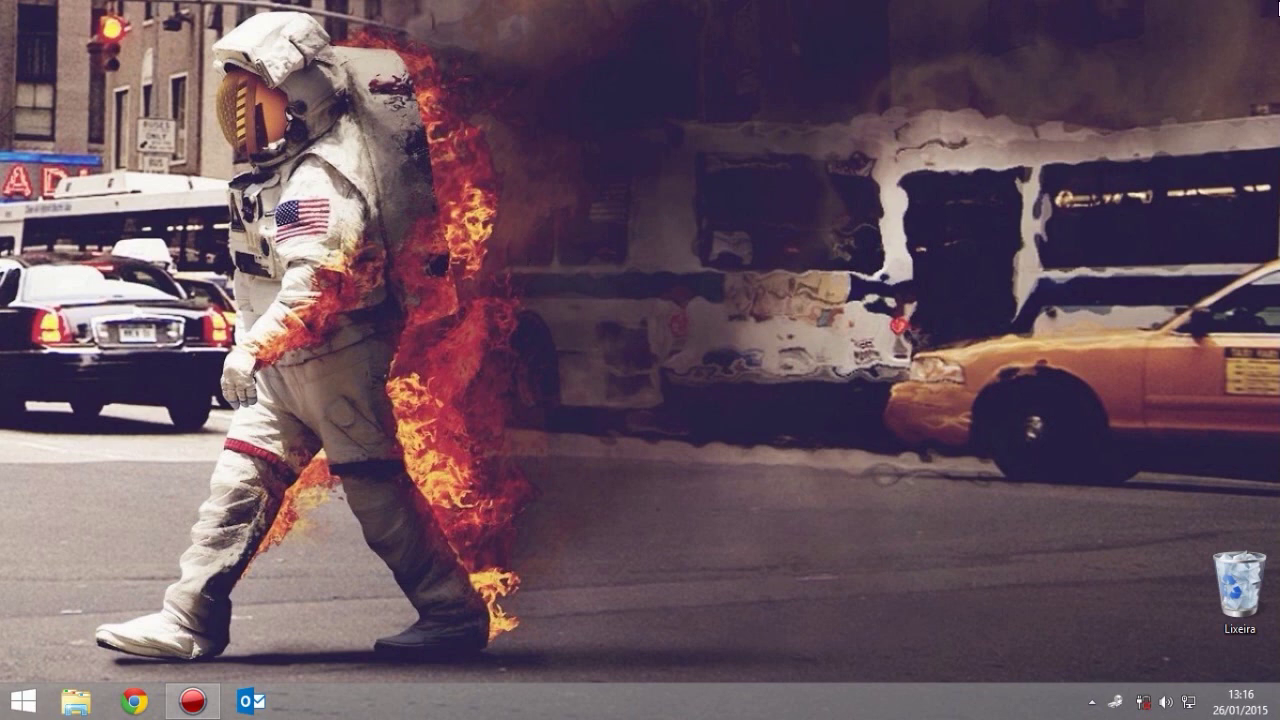
# Open the list of app sizes (Tamanhos de aplicativo) in the computer's search and apps settings.
pyautogui.moveTo(1278, 62)
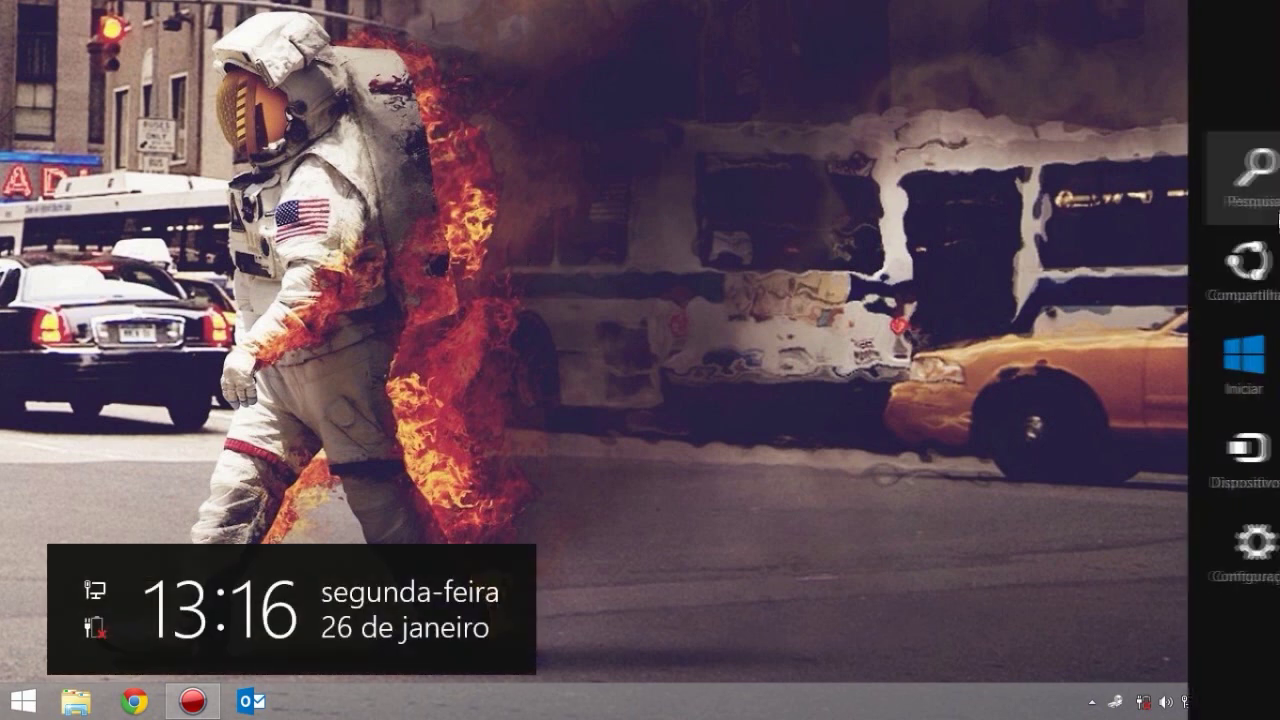
pyautogui.click(1237, 543)
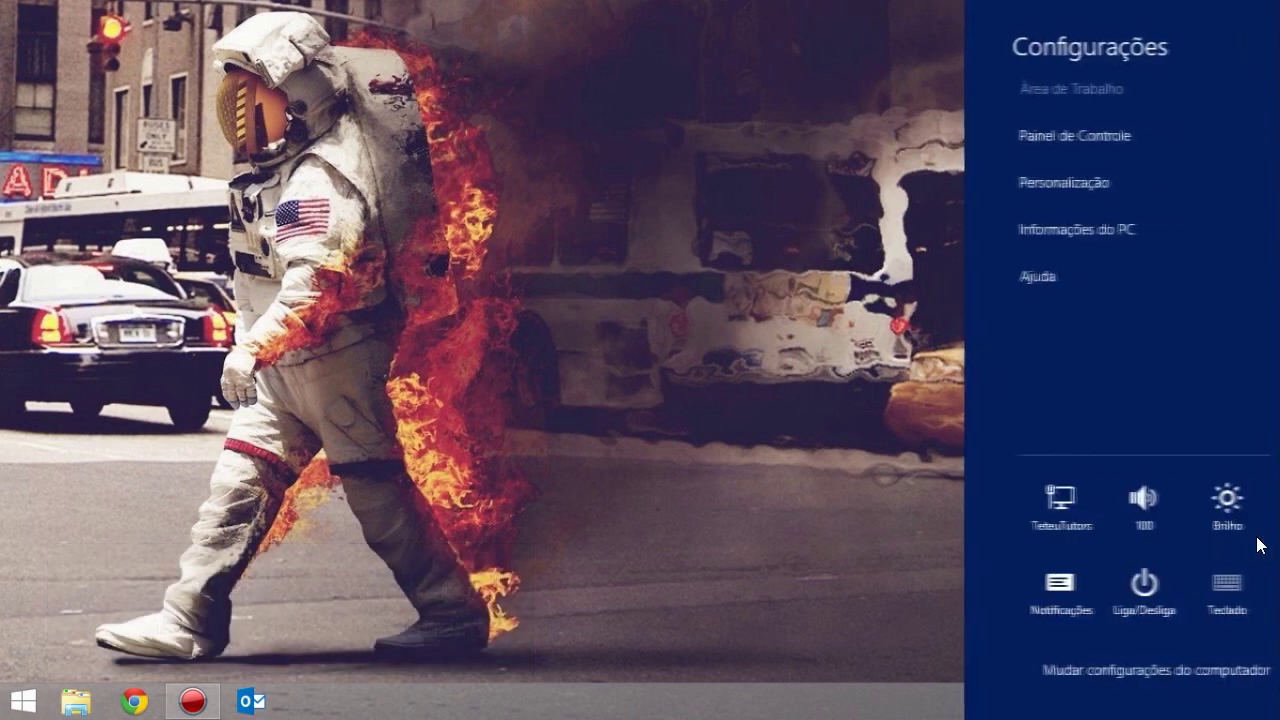
pyautogui.click(1050, 684)
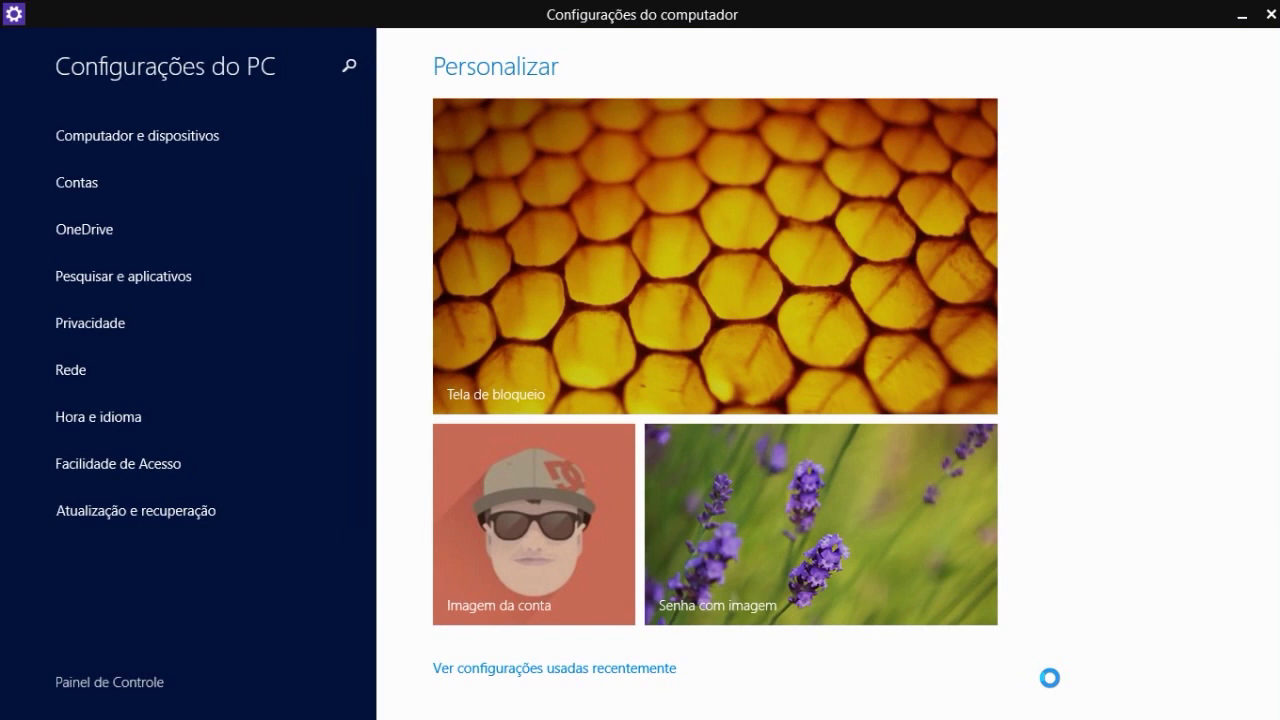
pyautogui.click(140, 284)
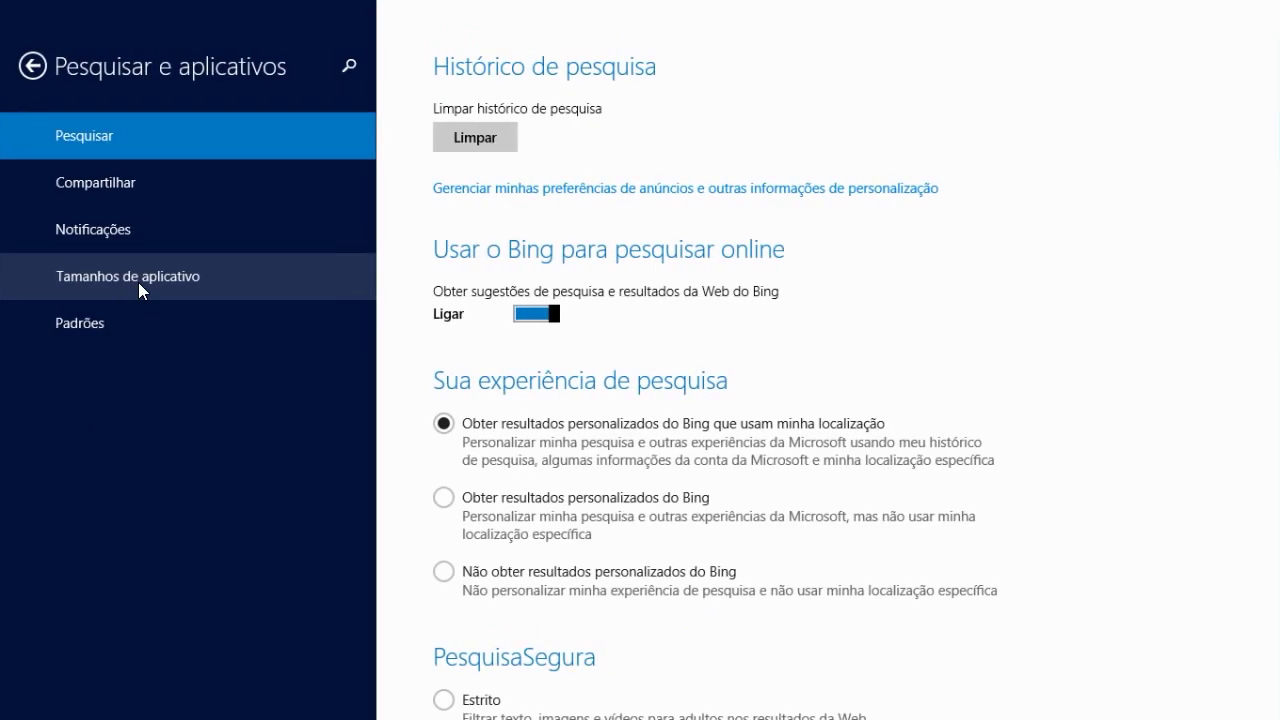
pyautogui.click(139, 284)
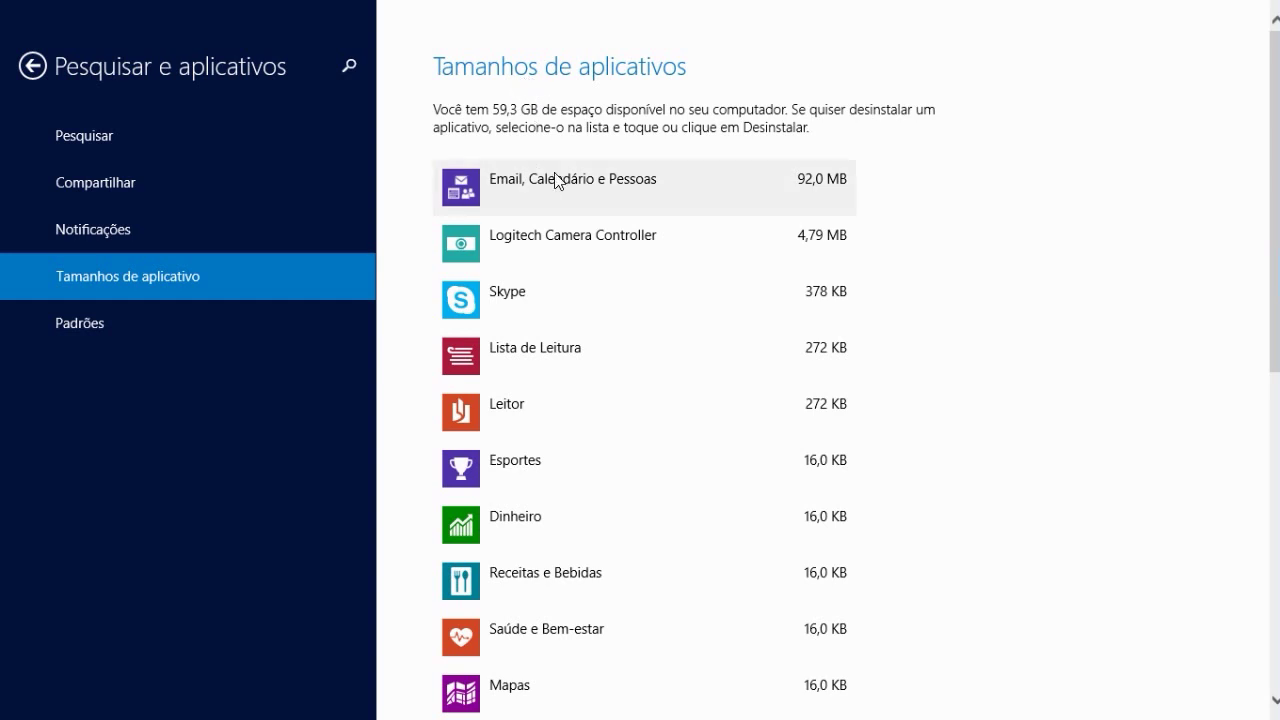
# Uninstall the Vídeo app, including from all synced PCs.
pyautogui.scroll(-6, 546, 346)
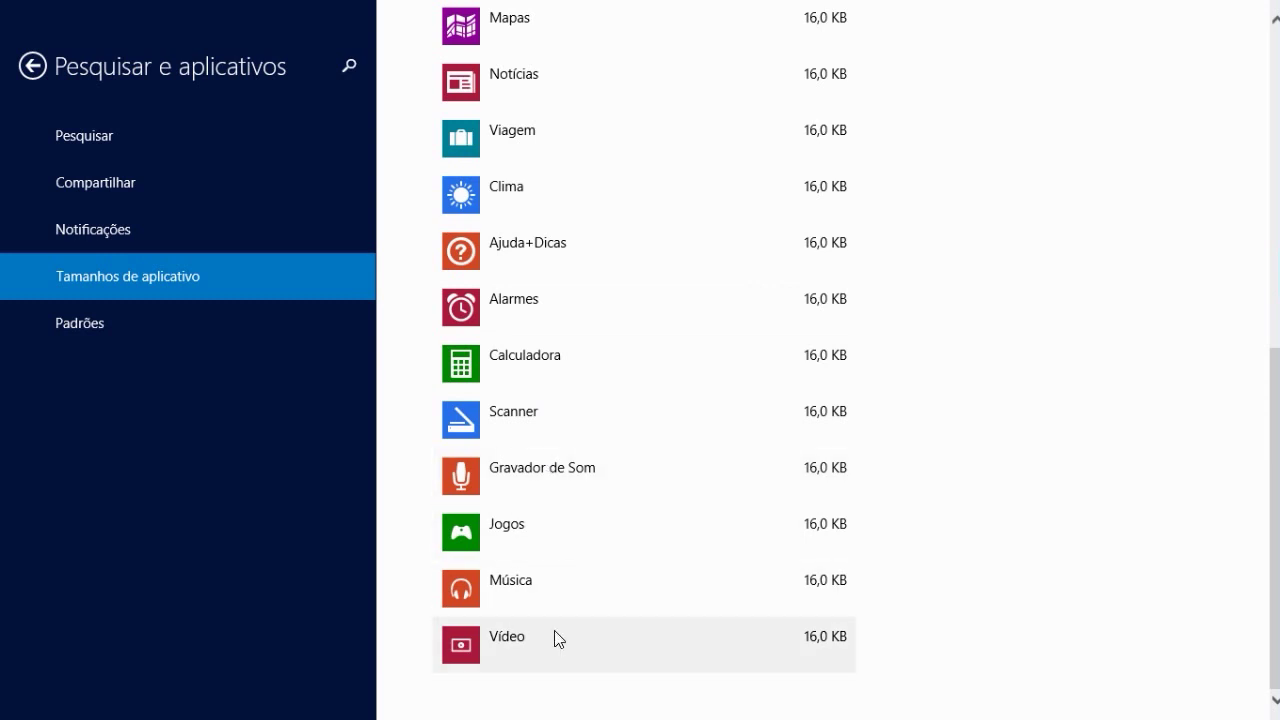
pyautogui.click(505, 645)
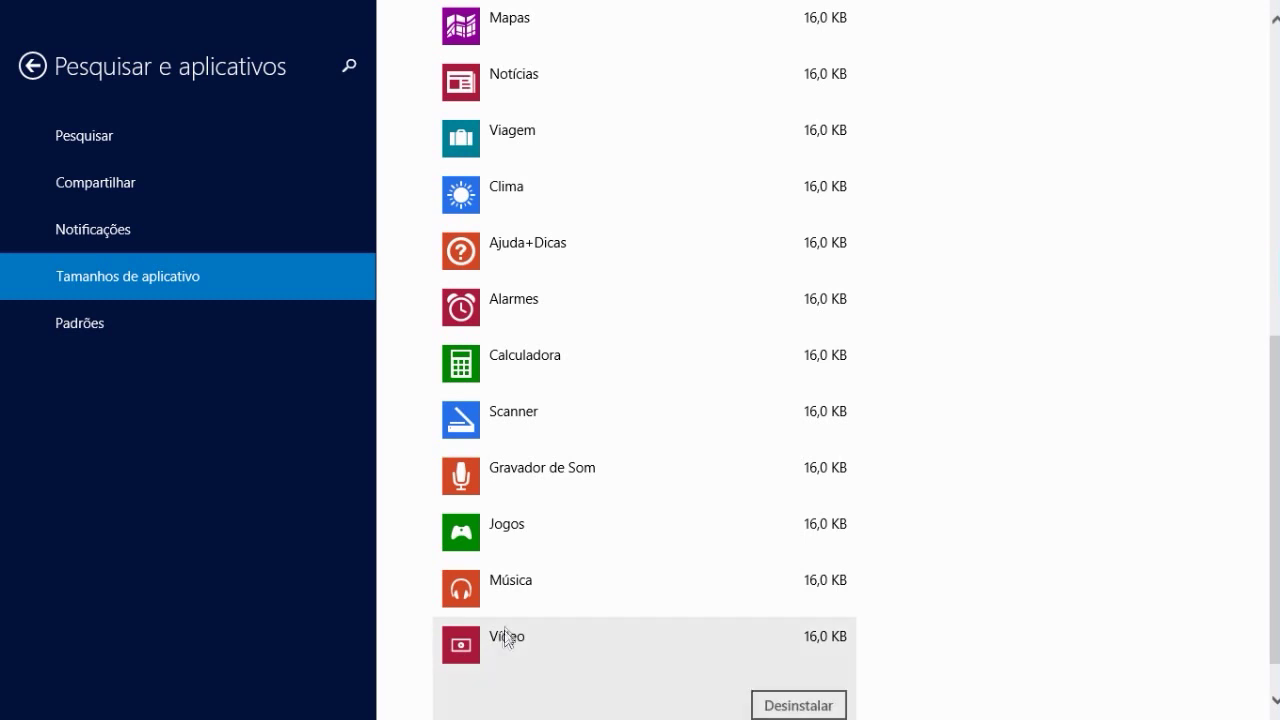
pyautogui.click(788, 648)
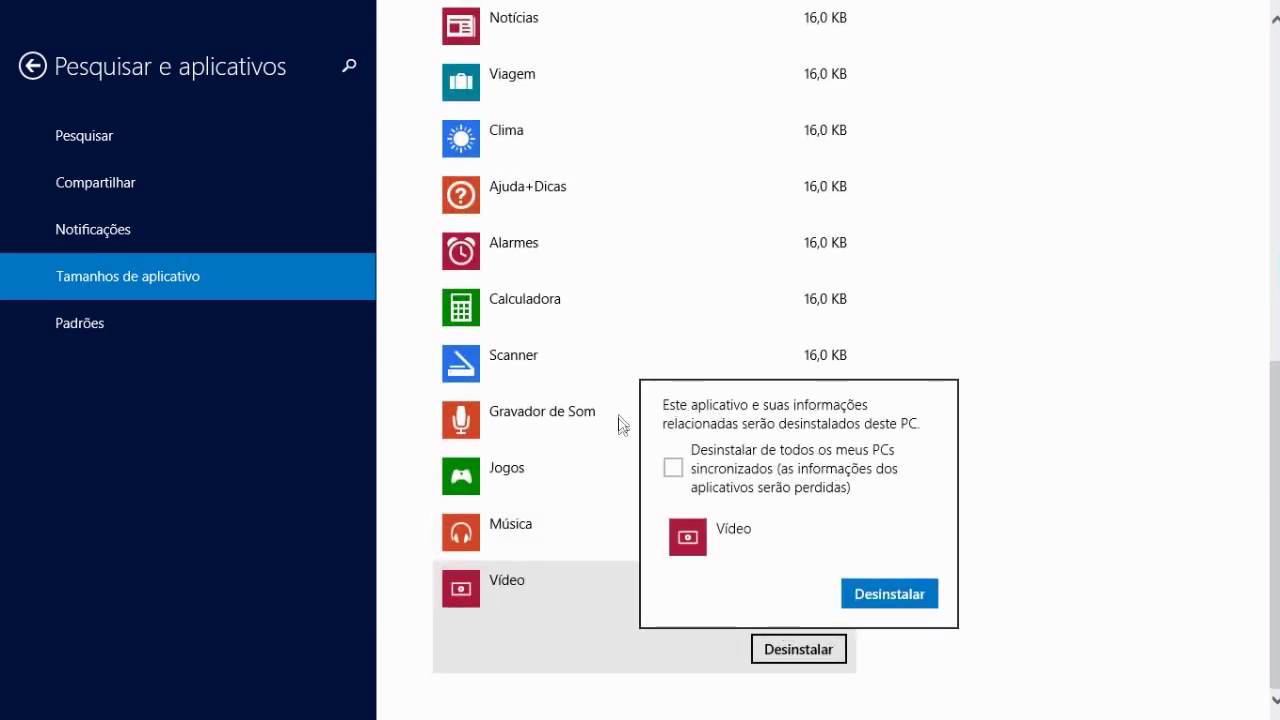
pyautogui.click(736, 473)
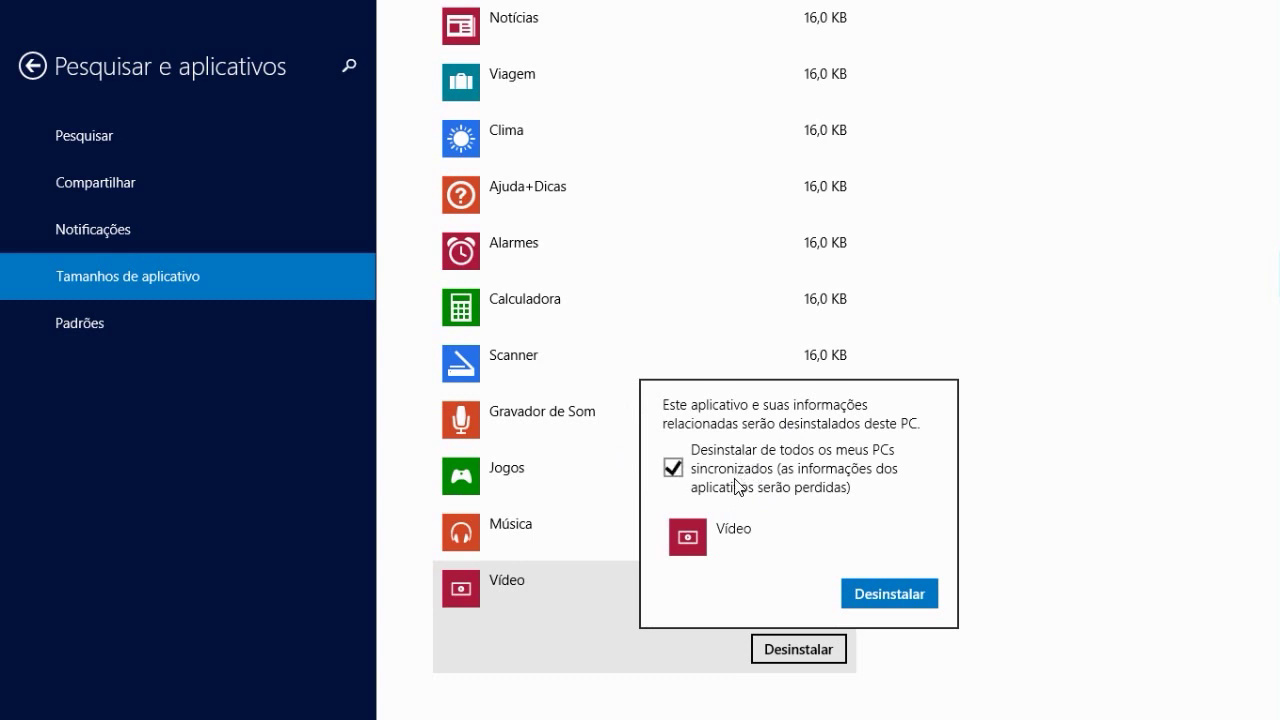
pyautogui.click(889, 594)
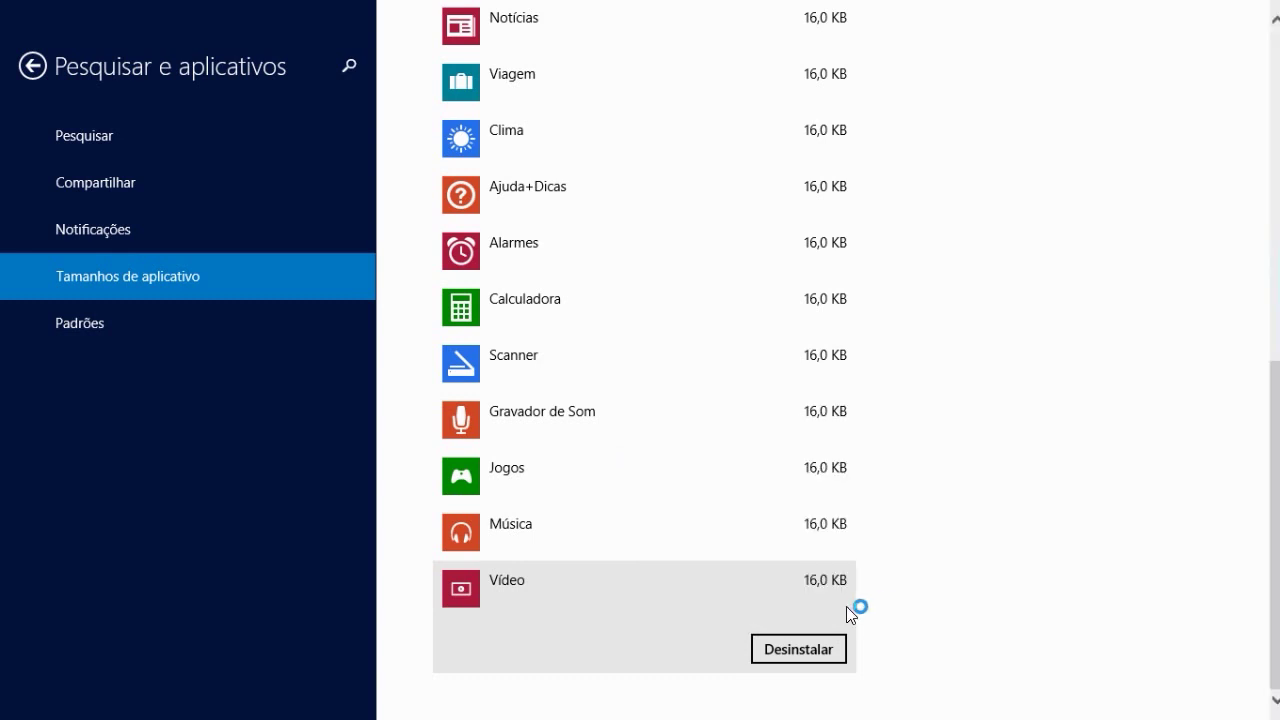
# Uninstall the Música app from this PC only.
pyautogui.click(494, 638)
pyautogui.click(778, 645)
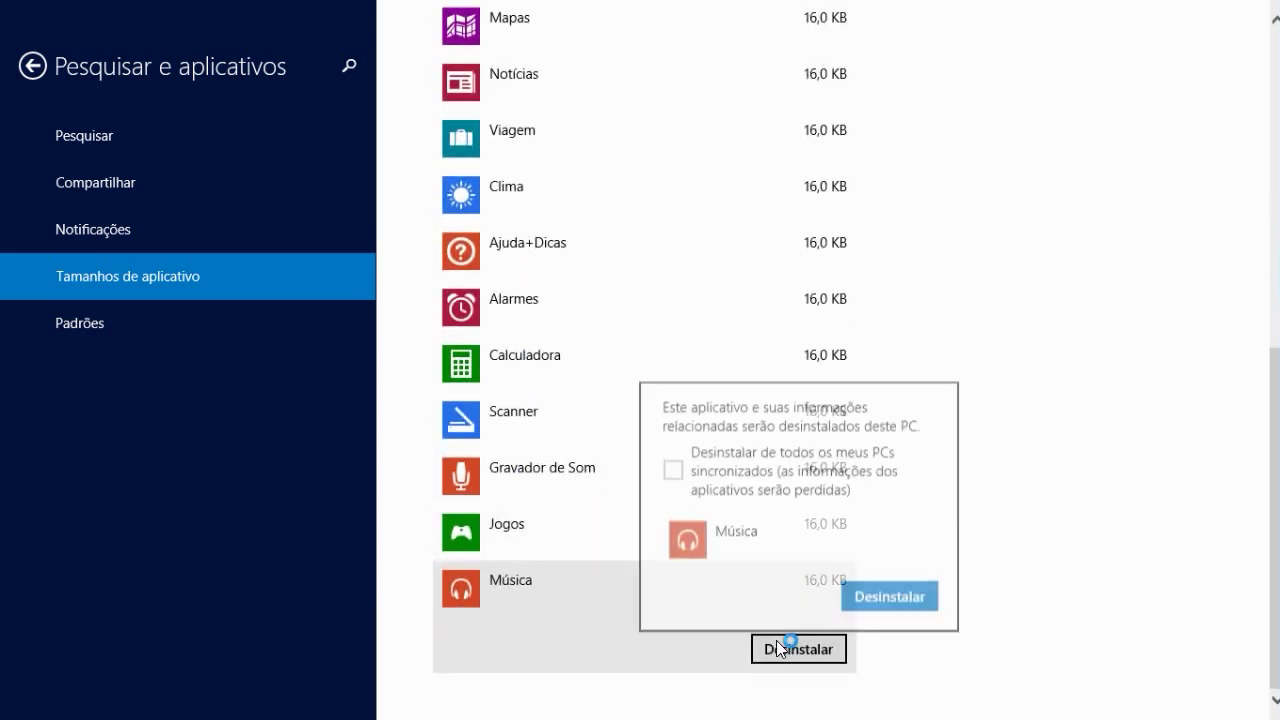
pyautogui.click(868, 594)
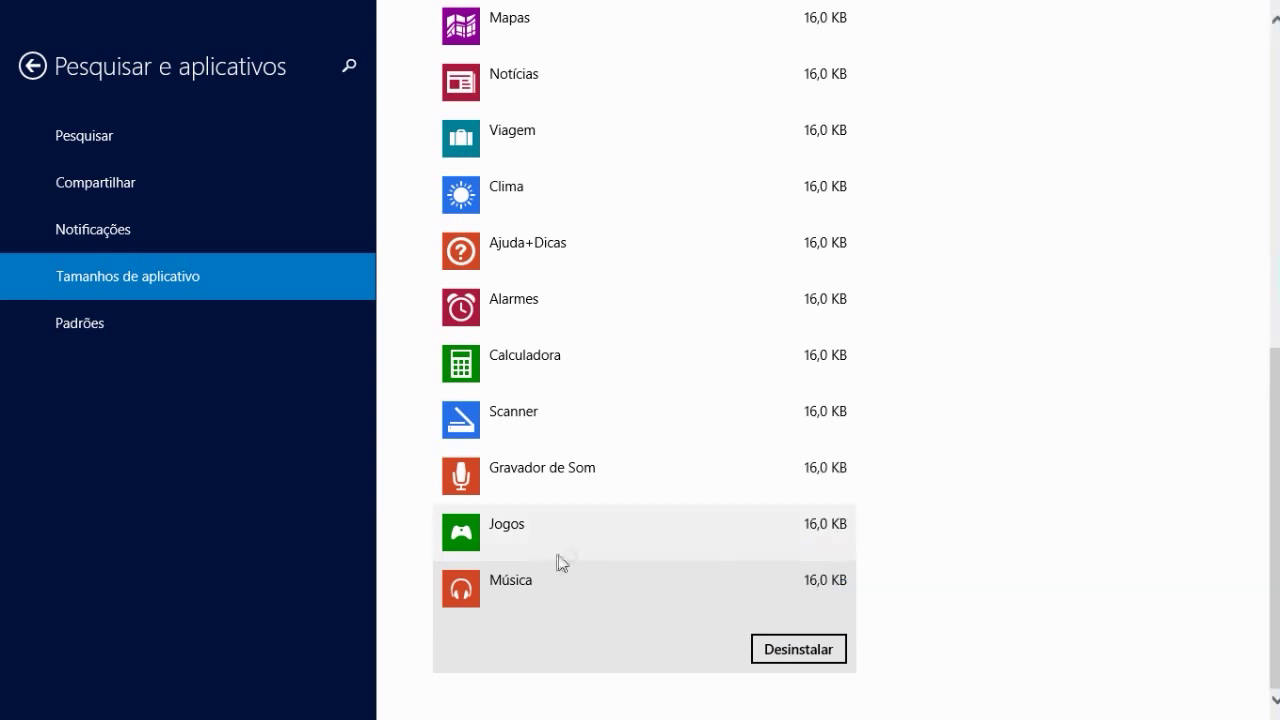
# Uninstall the Jogos app from this PC only.
pyautogui.click(548, 546)
pyautogui.click(800, 648)
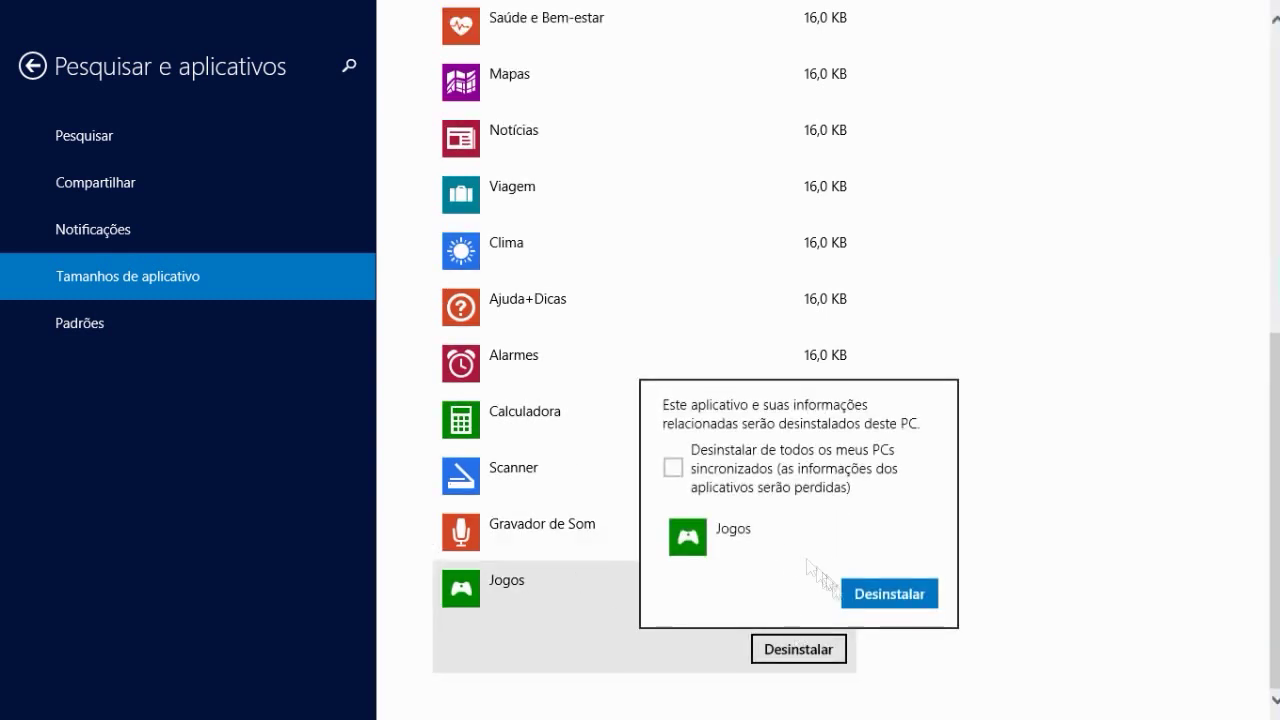
pyautogui.click(858, 596)
# Uninstall the Alarmes and Ajuda+Dicas apps.
pyautogui.click(740, 475)
pyautogui.click(760, 536)
pyautogui.click(889, 478)
pyautogui.click(660, 430)
pyautogui.click(785, 478)
pyautogui.click(897, 426)
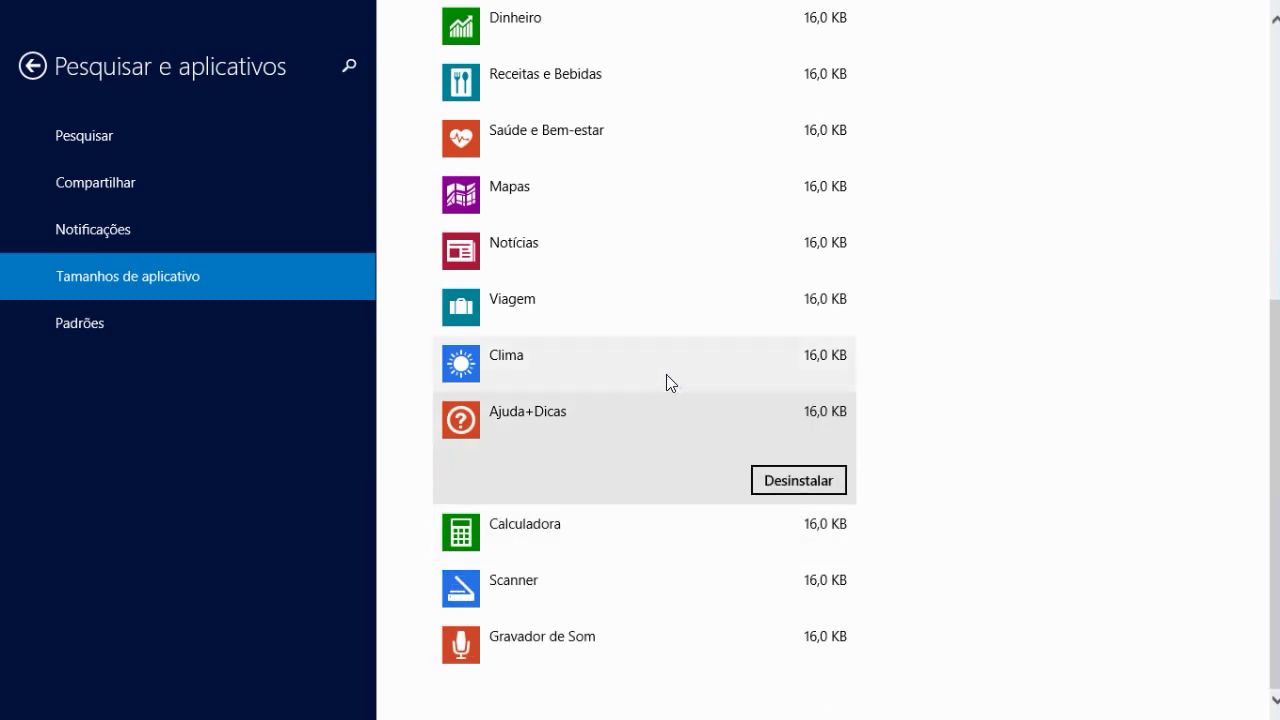
# Uninstall the Clima and Viagem apps.
pyautogui.click(530, 482)
pyautogui.click(789, 534)
pyautogui.click(891, 480)
pyautogui.click(575, 432)
pyautogui.click(799, 479)
pyautogui.click(891, 423)
# Uninstall the Notícias and Mapas apps.
pyautogui.click(549, 472)
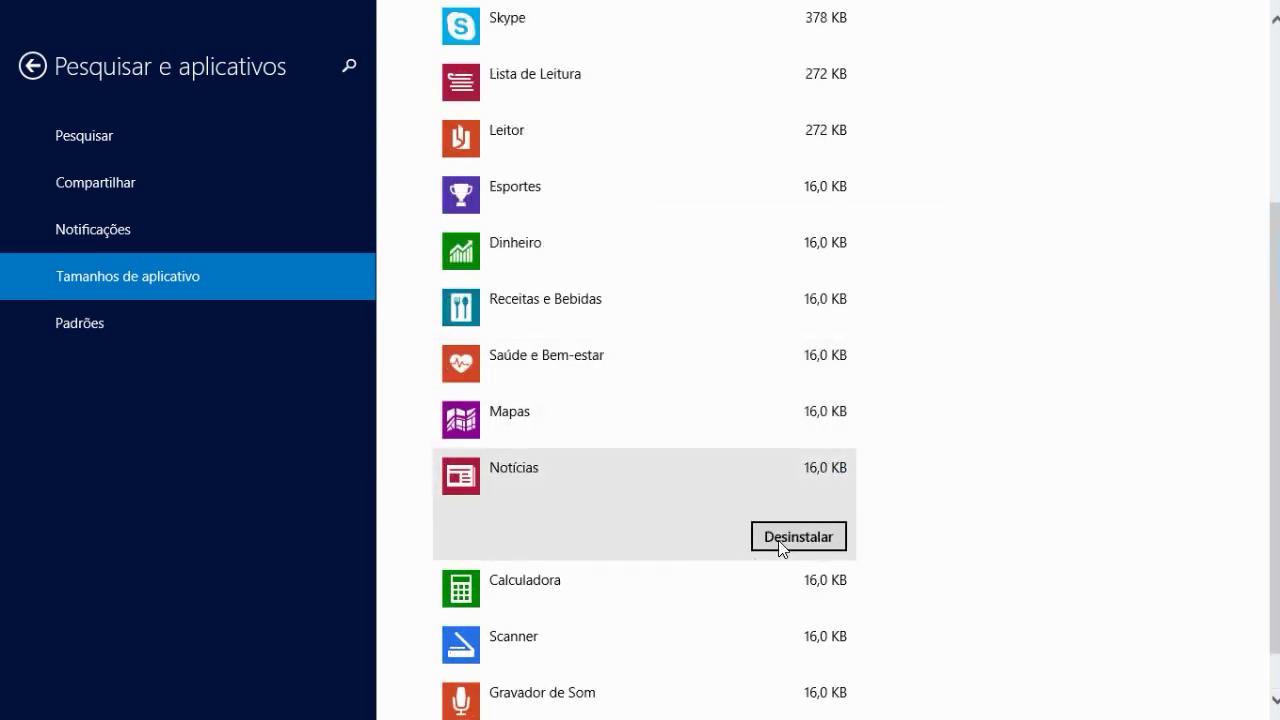
pyautogui.click(794, 541)
pyautogui.click(904, 480)
pyautogui.click(587, 441)
pyautogui.click(799, 480)
pyautogui.click(891, 426)
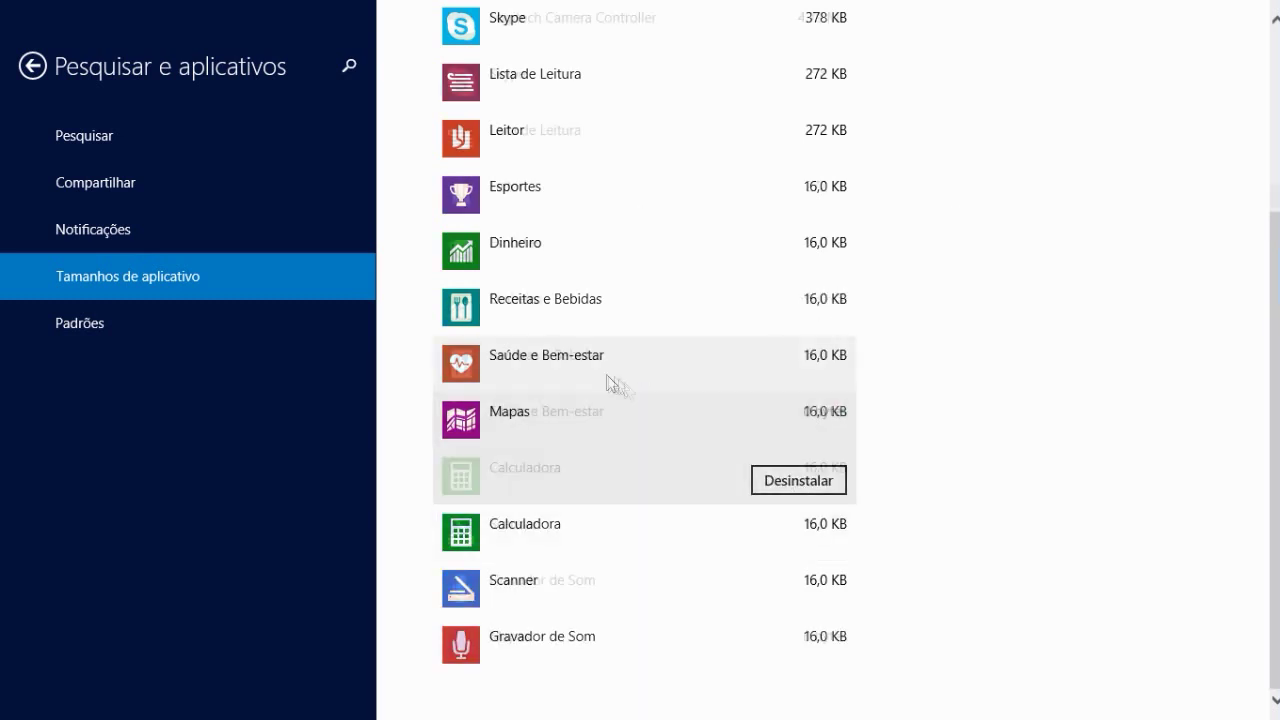
# Uninstall the Saúde e Bem-estar and Receitas e Bebidas apps.
pyautogui.click(614, 380)
pyautogui.click(789, 370)
pyautogui.click(789, 428)
pyautogui.click(886, 651)
pyautogui.click(794, 365)
pyautogui.click(799, 480)
pyautogui.click(891, 426)
# Uninstall the Dinheiro and Esportes apps.
pyautogui.click(591, 366)
pyautogui.click(800, 477)
pyautogui.click(889, 423)
# Try to uninstall the Leitor app, including from all synced PCs.
pyautogui.click(650, 365)
pyautogui.click(798, 424)
pyautogui.click(740, 548)
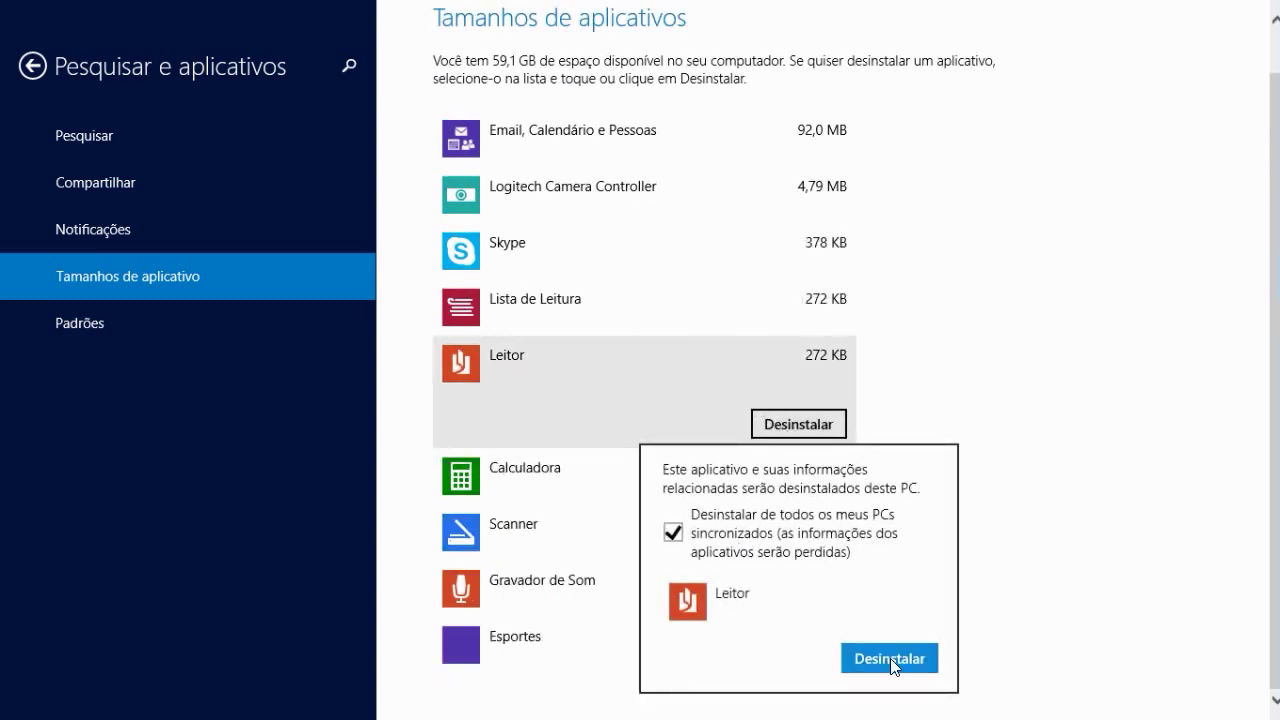
pyautogui.click(1056, 350)
# Uninstall the Lista de Leitura app and select Skype in the app sizes list.
pyautogui.click(797, 376)
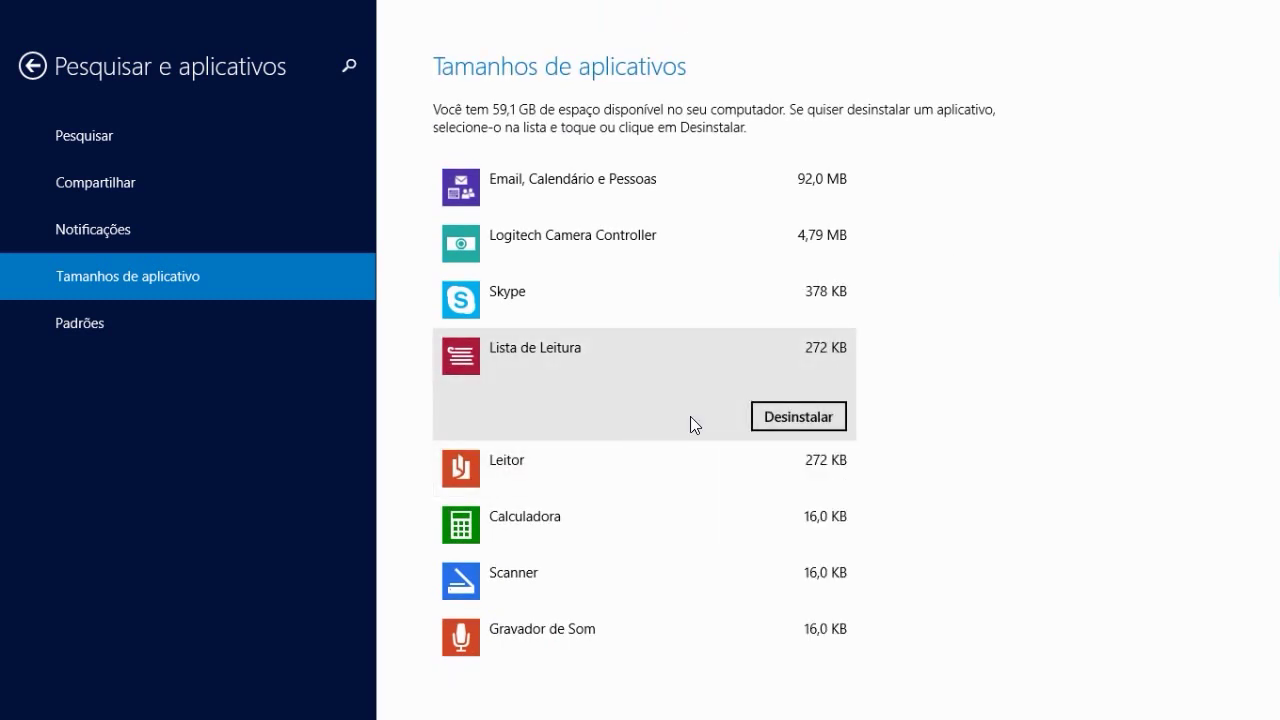
pyautogui.click(604, 314)
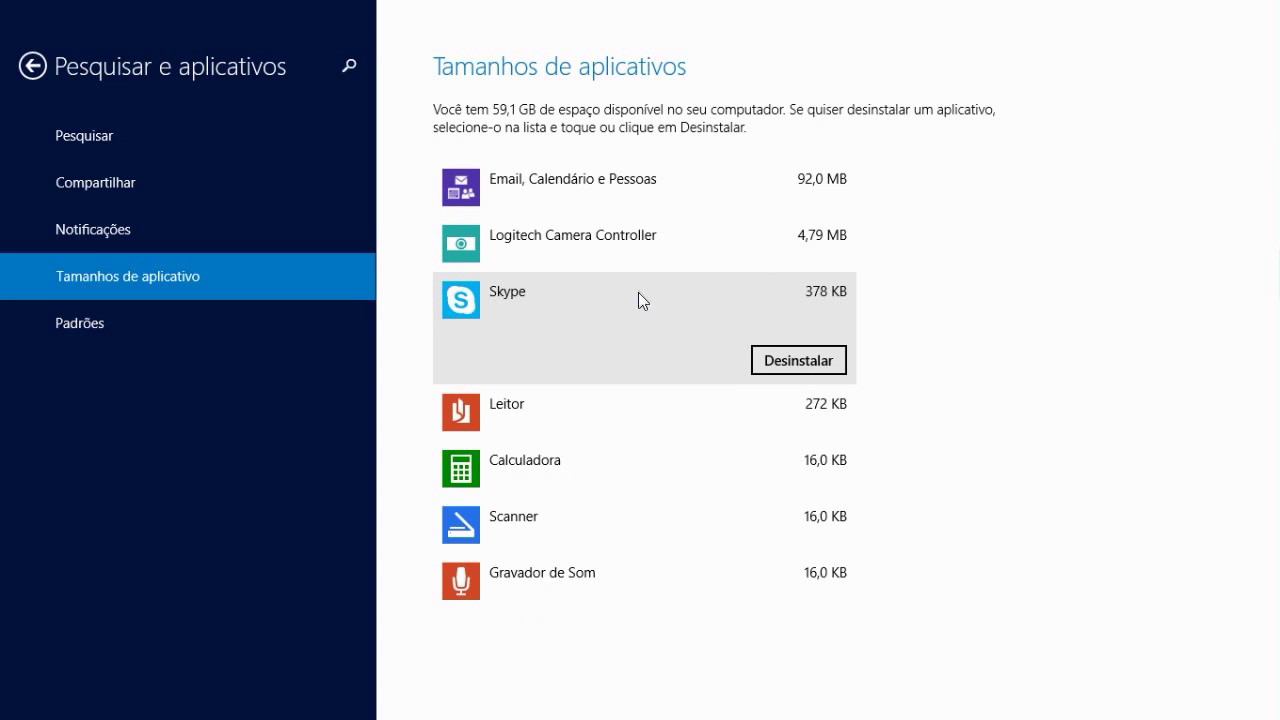
# Minimize the settings, search all locations for "sky" to check which Skype versions are installed, and close the search.
pyautogui.click(1248, 18)
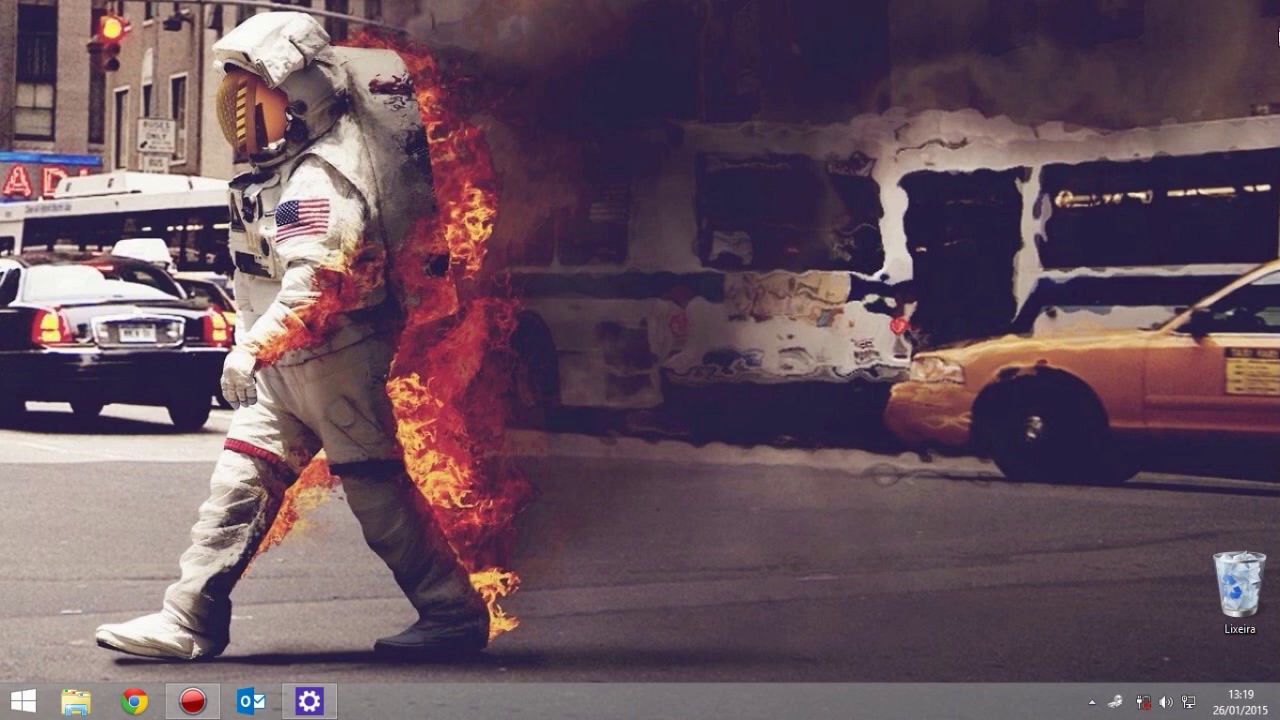
pyautogui.moveTo(1277, 30)
pyautogui.click(1262, 195)
pyautogui.write('skype para a área de trabalho')
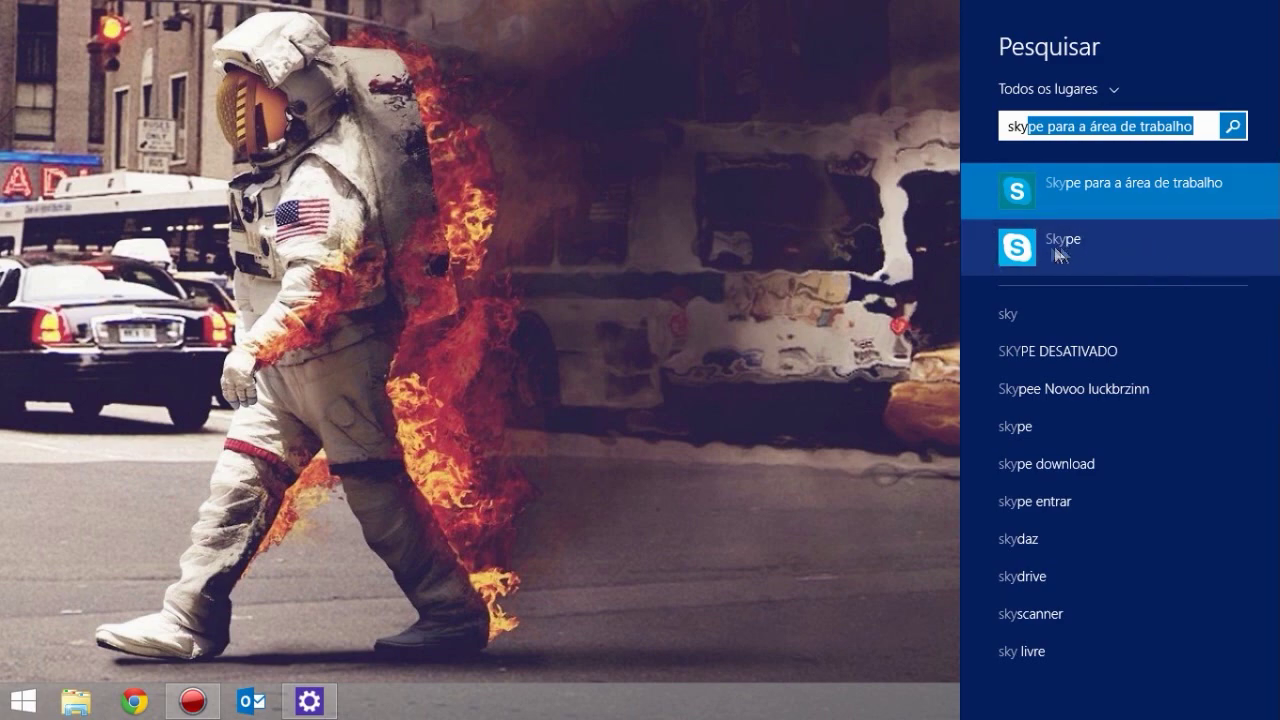
pyautogui.click(801, 250)
# Return to the app sizes list and uninstall the Skype app from this PC only.
pyautogui.click(309, 701)
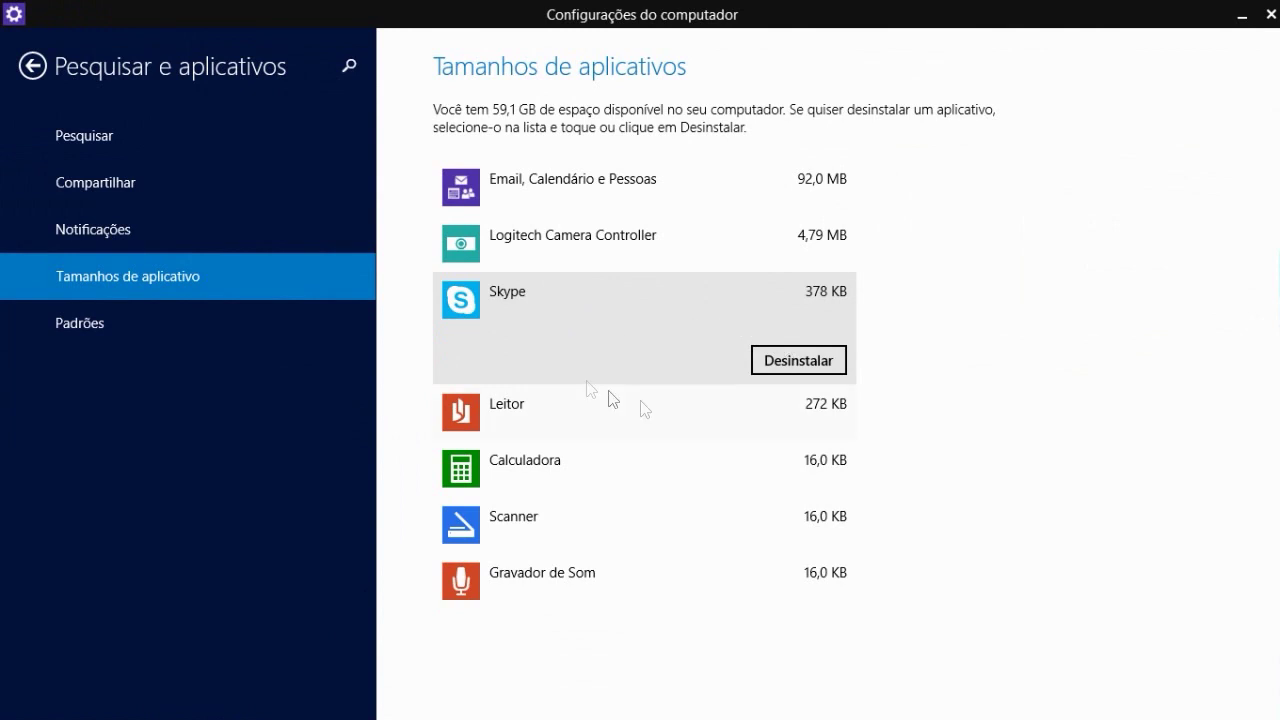
pyautogui.click(785, 362)
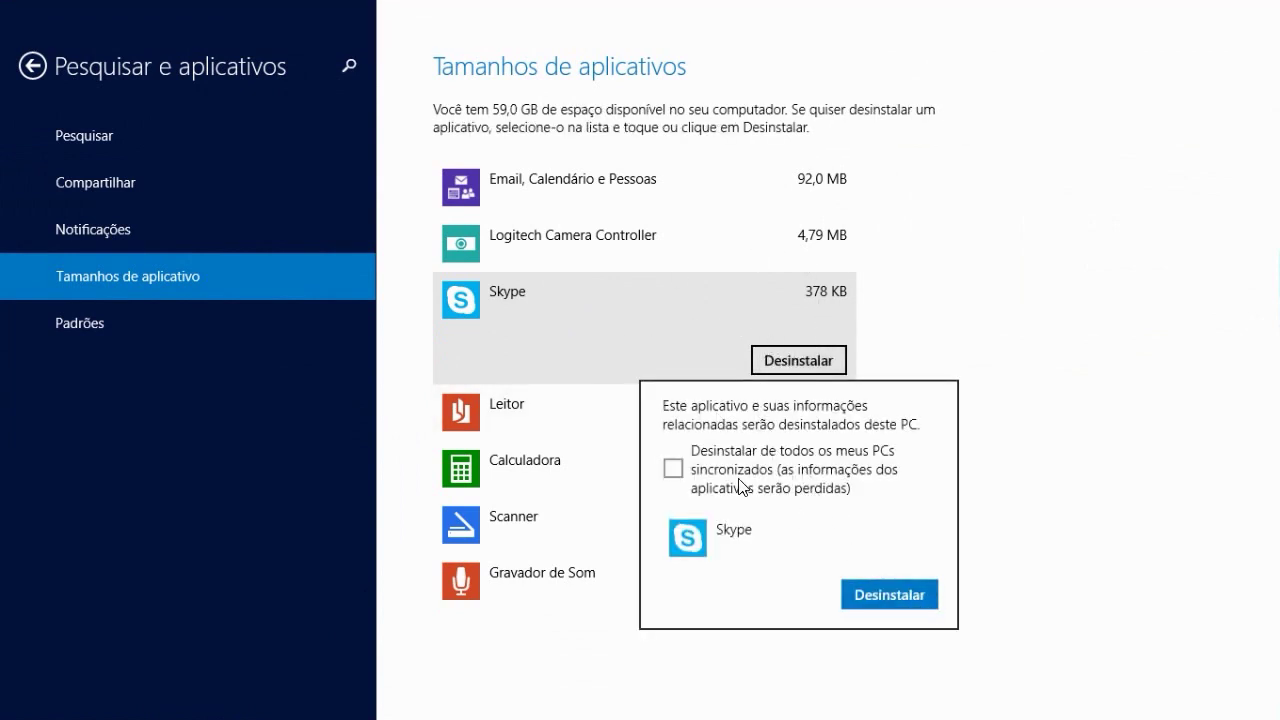
pyautogui.click(920, 596)
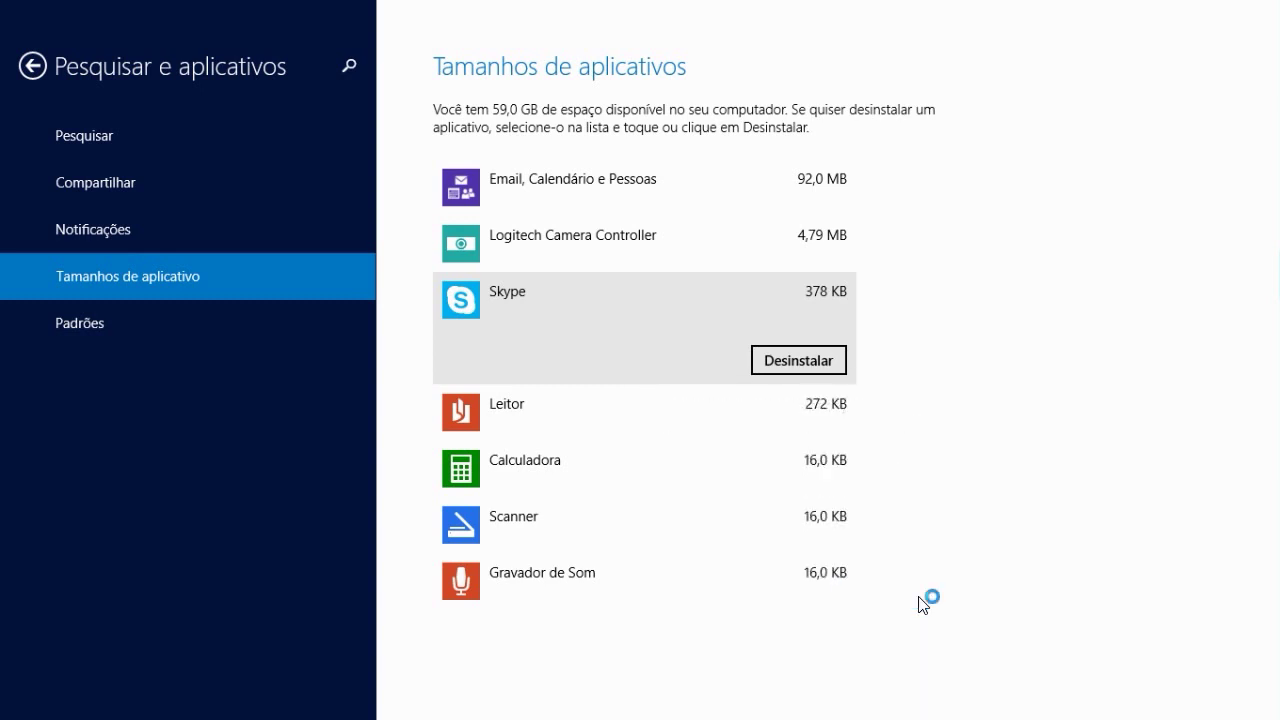
# Minimize the settings, search all locations for "skype" to check the remaining Skype entries, and close the search.
pyautogui.moveTo(1143, 6)
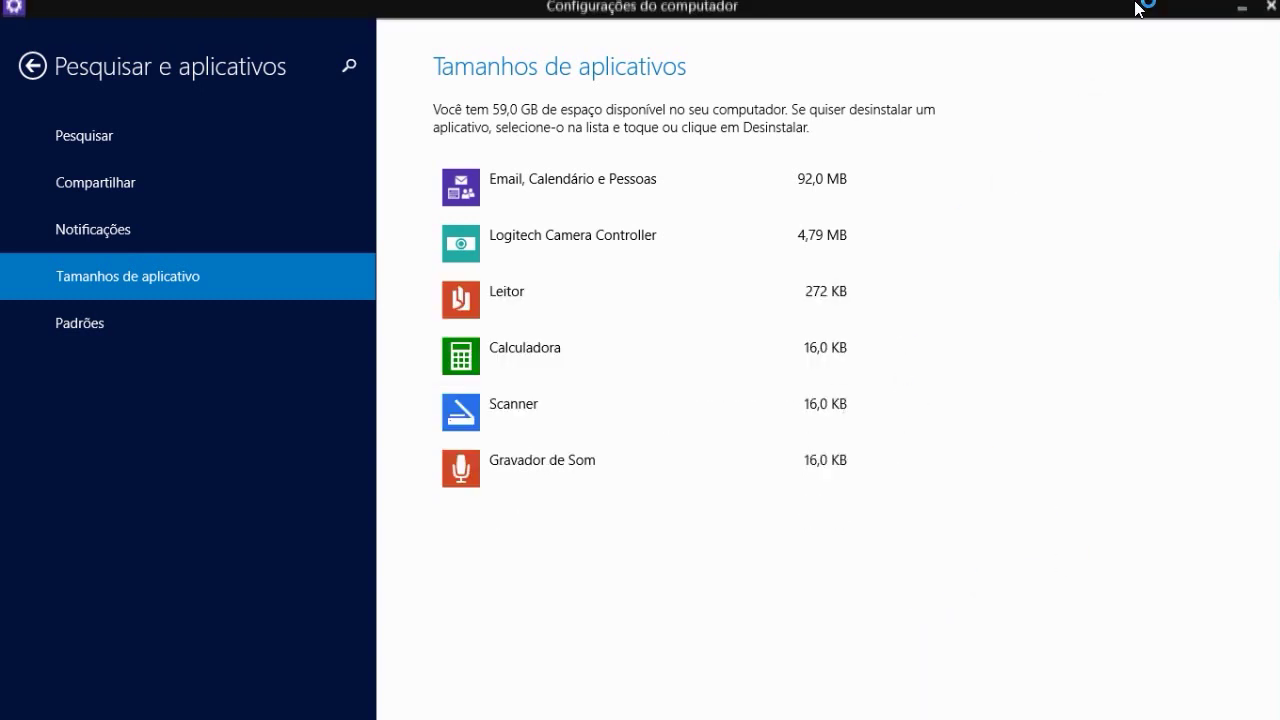
pyautogui.click(1228, 12)
pyautogui.moveTo(1279, 2)
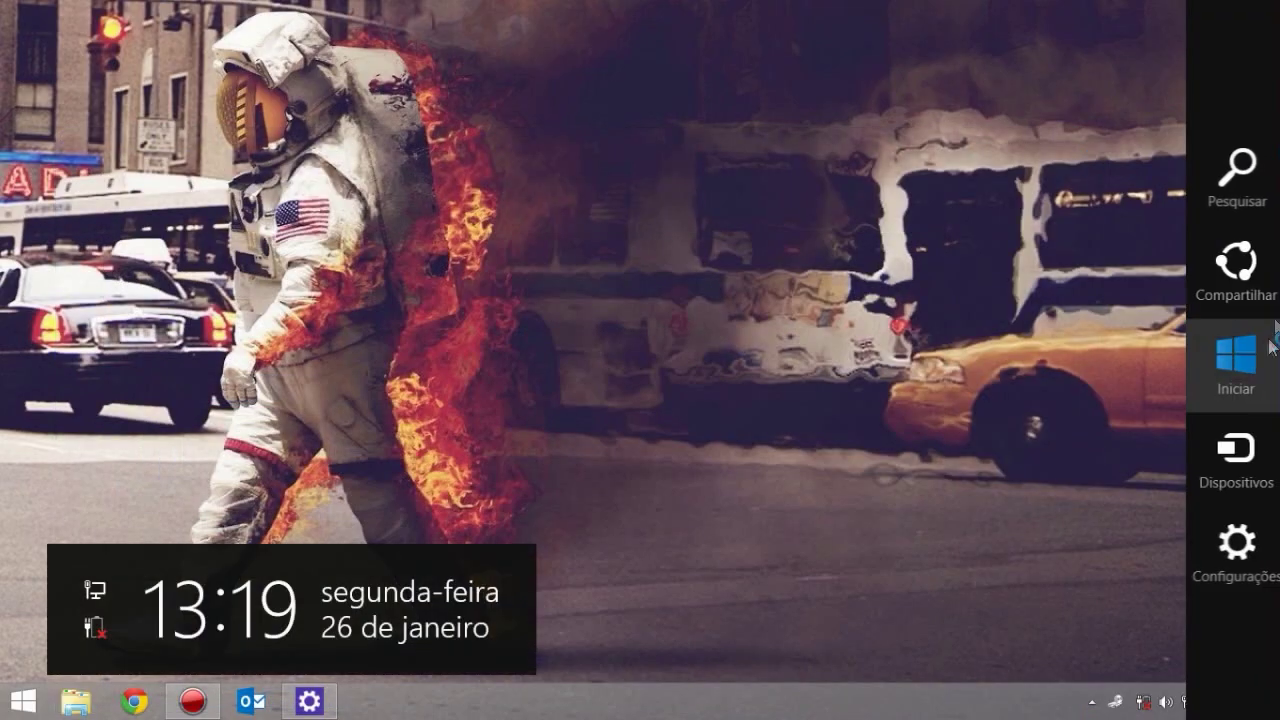
pyautogui.click(1254, 204)
pyautogui.write('skype')
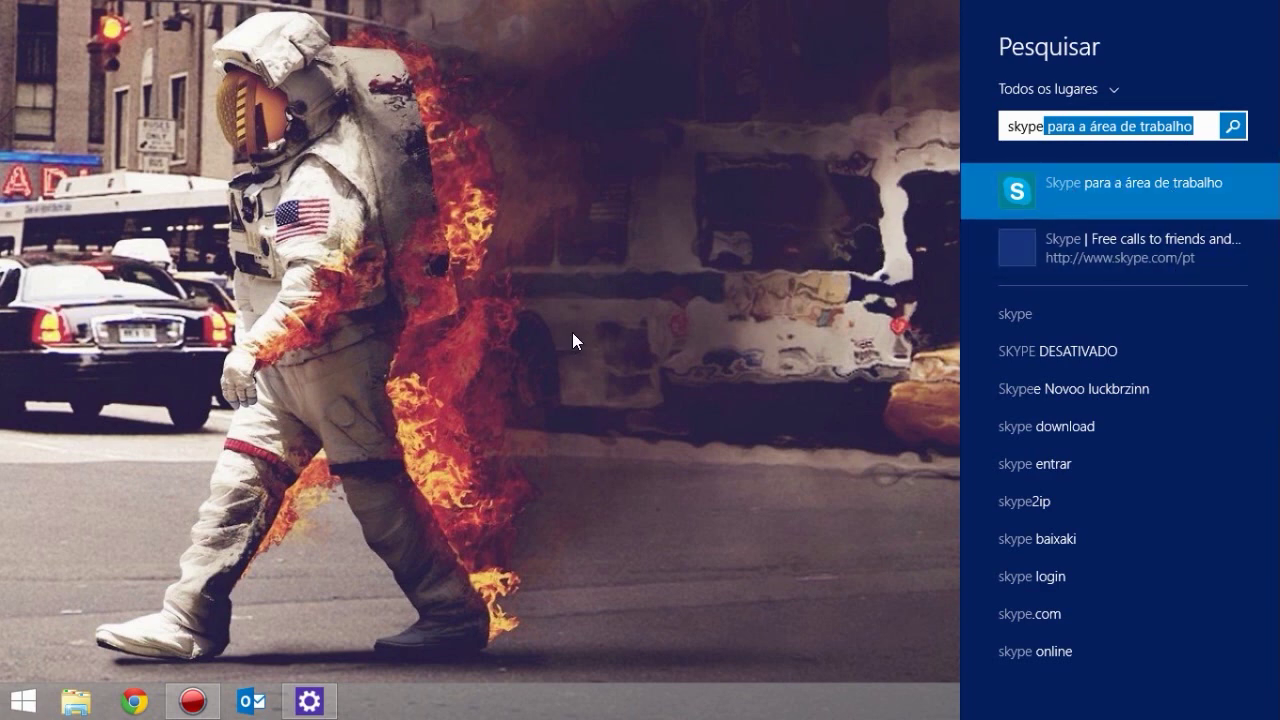
pyautogui.click(545, 385)
# Return to the app sizes list and uninstall Email, Calendário e Pessoas, including from all synced PCs.
pyautogui.click(309, 701)
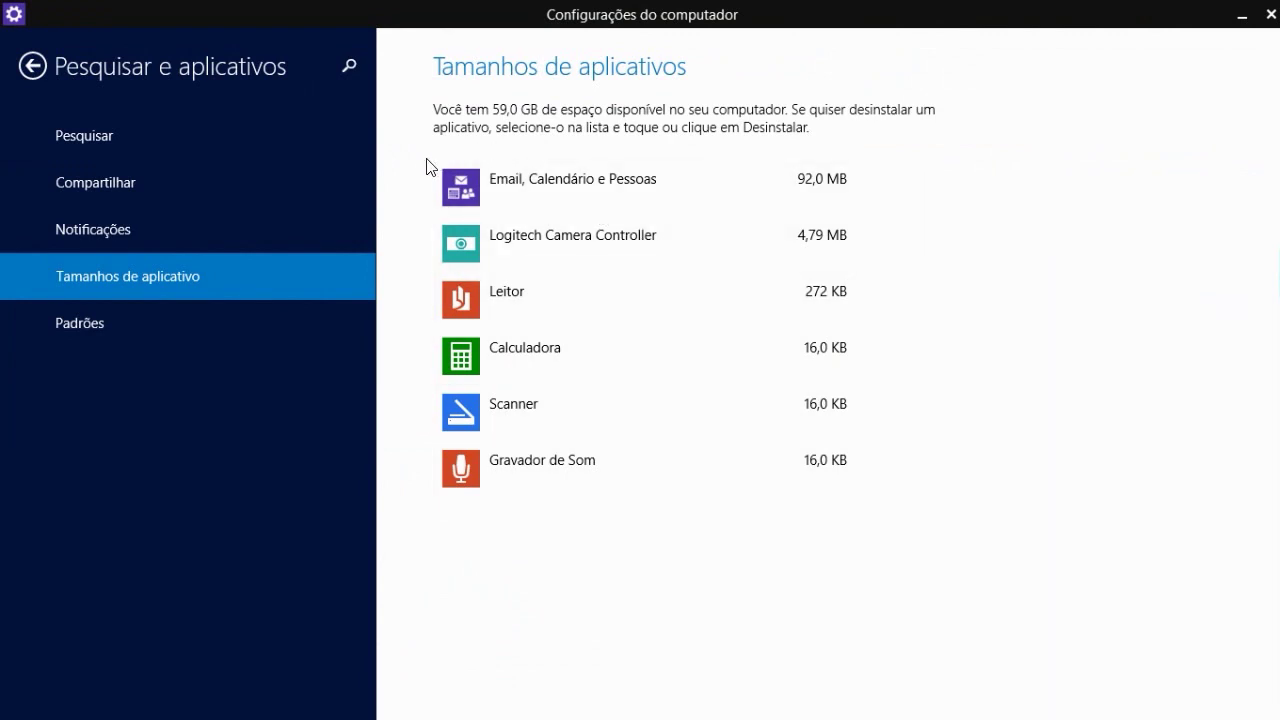
pyautogui.click(580, 194)
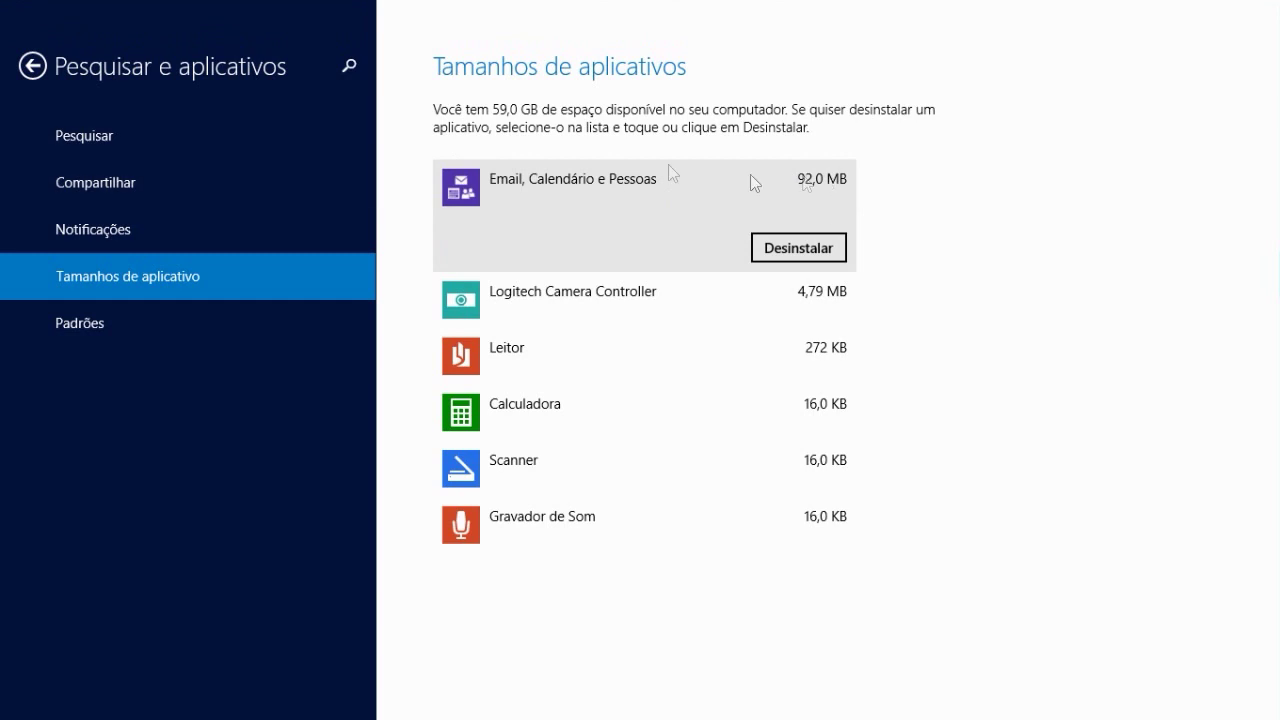
pyautogui.click(805, 254)
pyautogui.scroll(-1, 724, 485)
pyautogui.scroll(1, 710, 500)
pyautogui.click(700, 358)
pyautogui.scroll(-1, 760, 517)
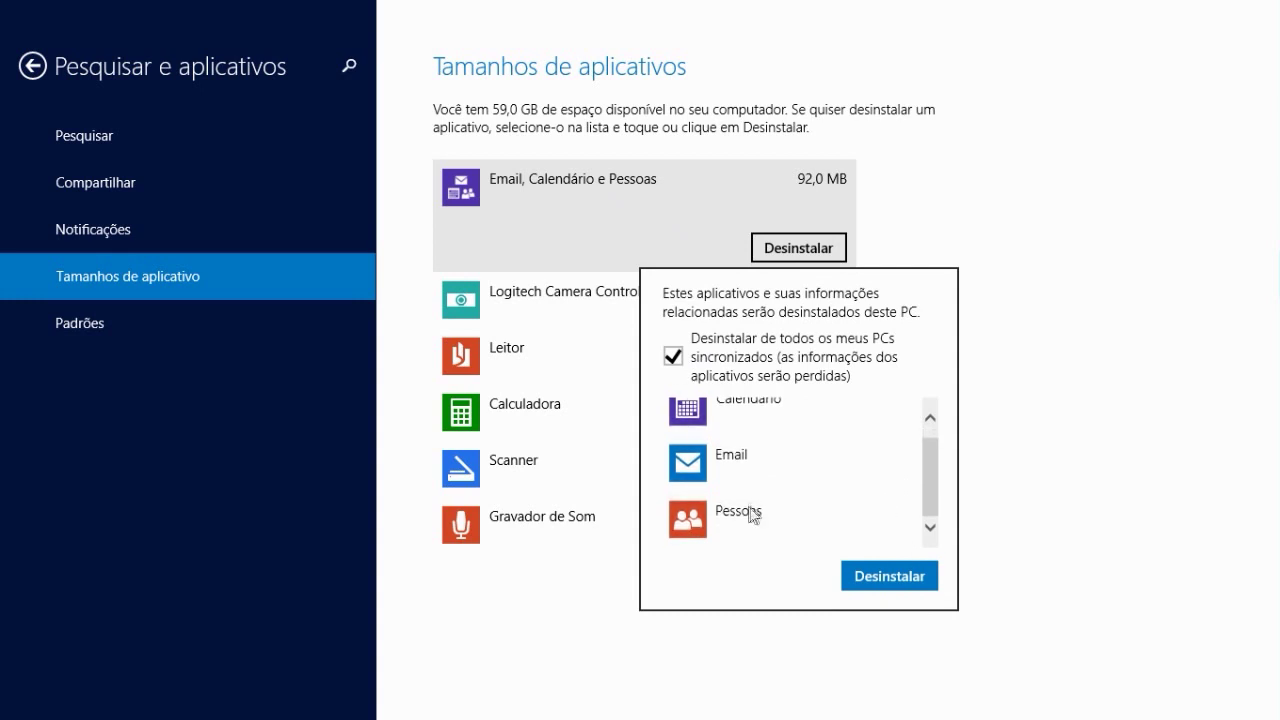
pyautogui.scroll(1, 727, 480)
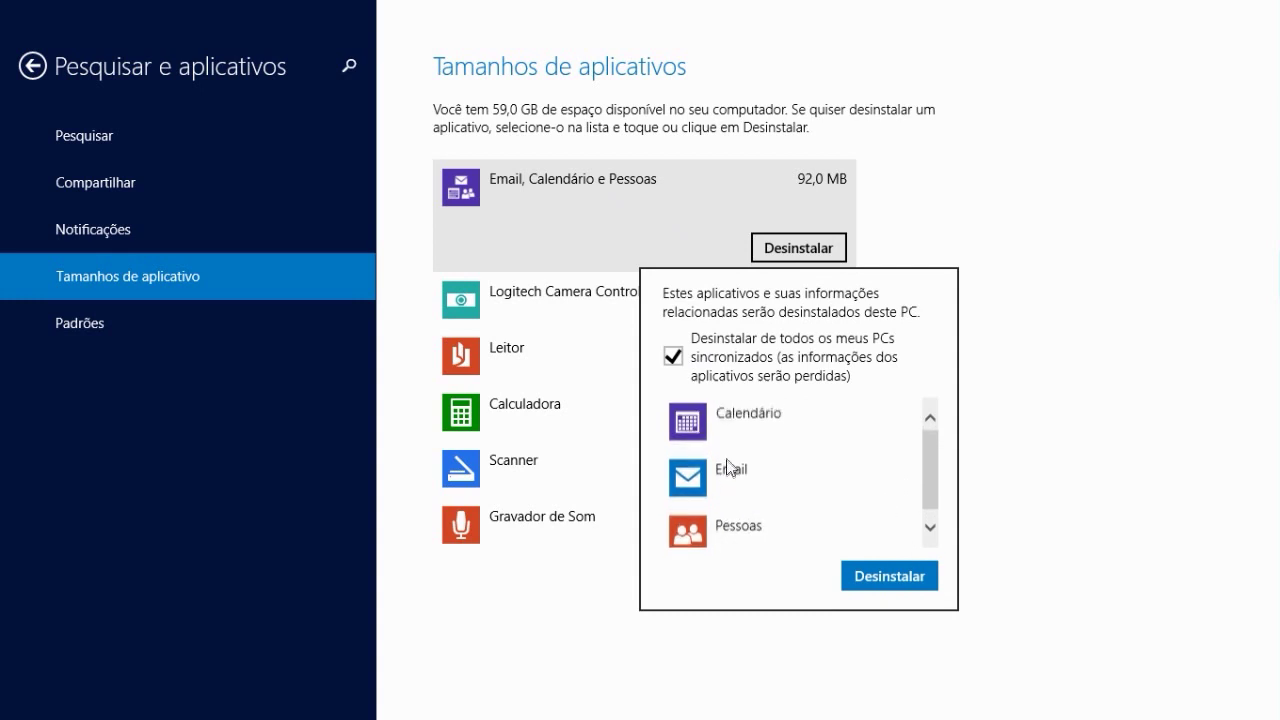
pyautogui.scroll(-1, 716, 450)
pyautogui.scroll(1, 685, 450)
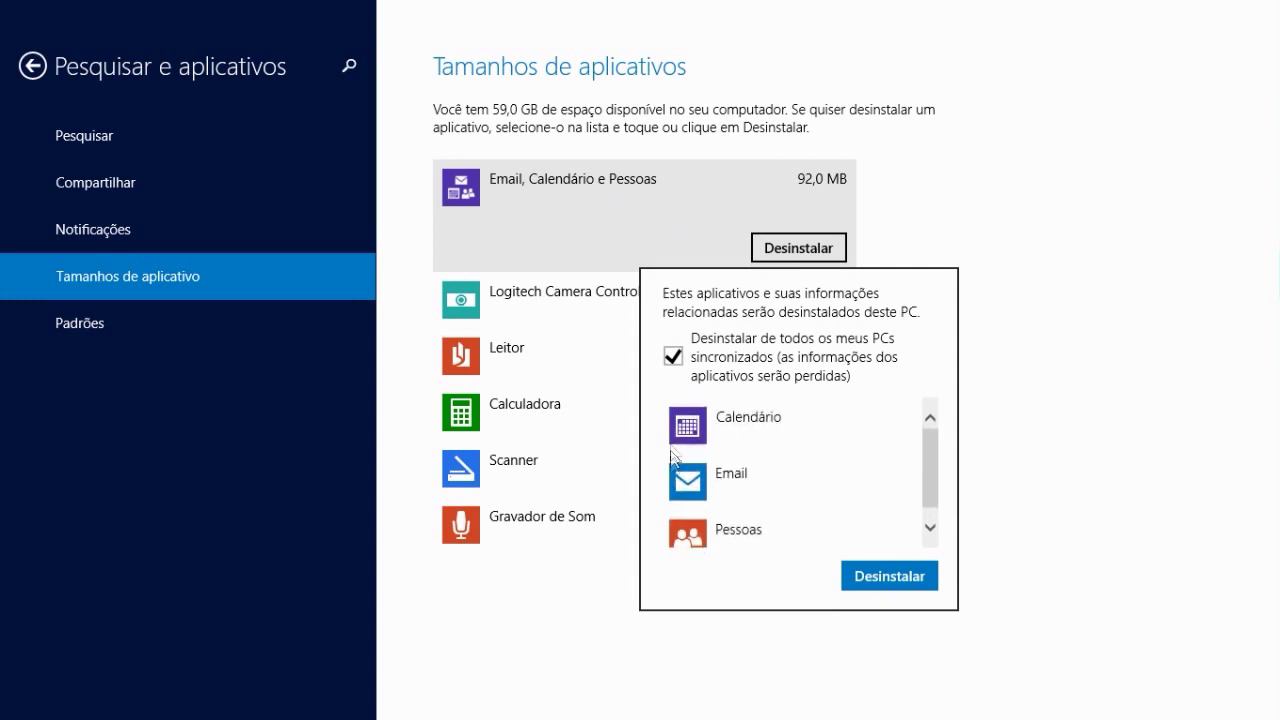
pyautogui.scroll(-1, 715, 420)
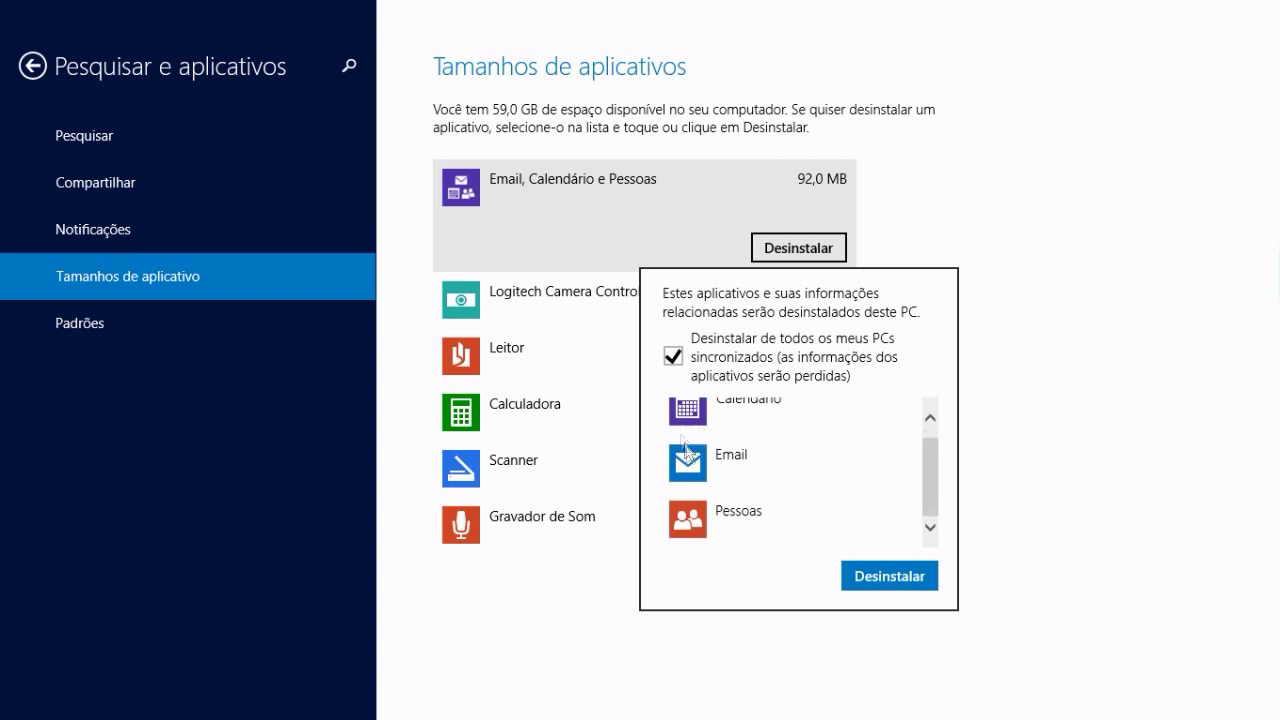
pyautogui.click(884, 582)
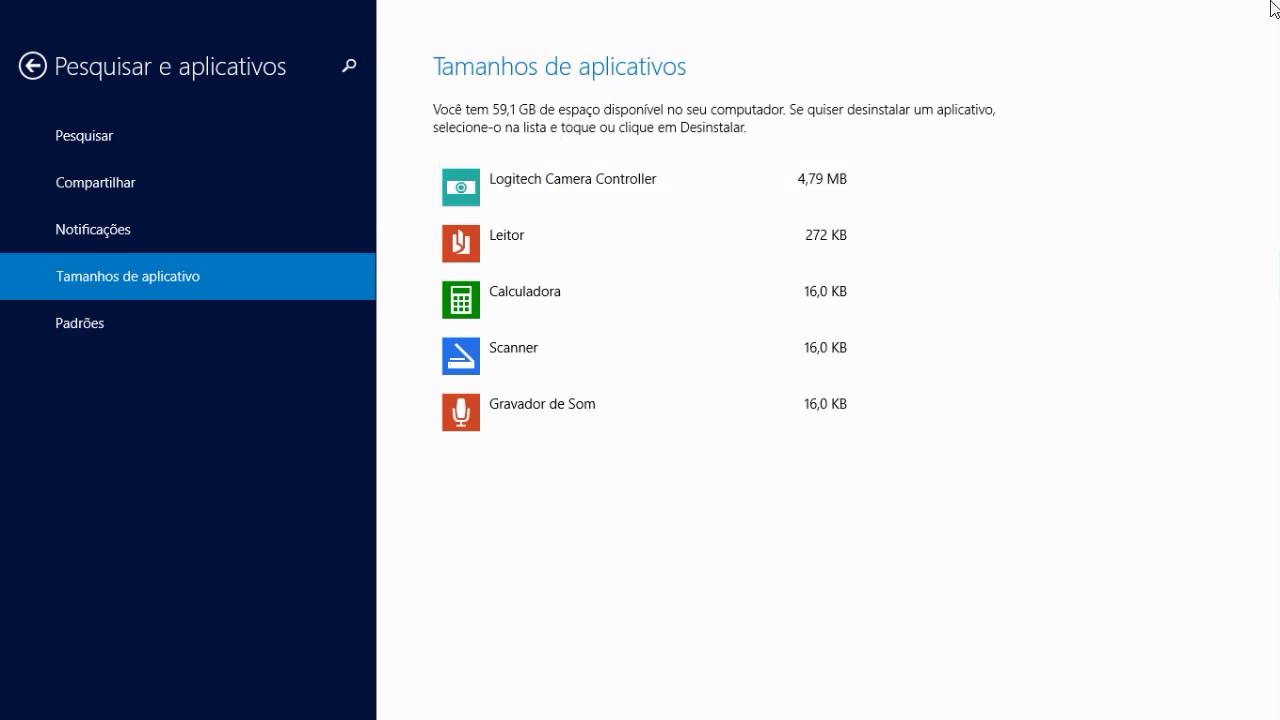
# Close the computer settings and launch Disk Cleanup by running cleanmgr.
pyautogui.click(1236, 8)
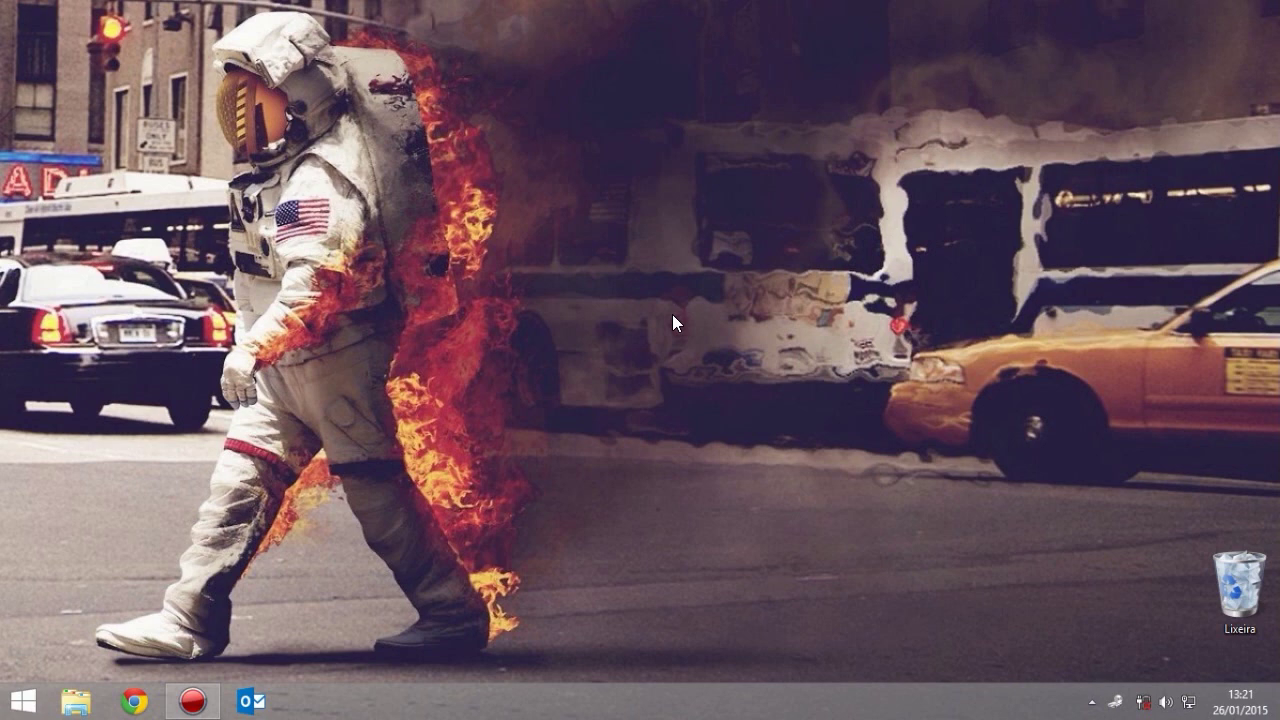
pyautogui.press('super+r')
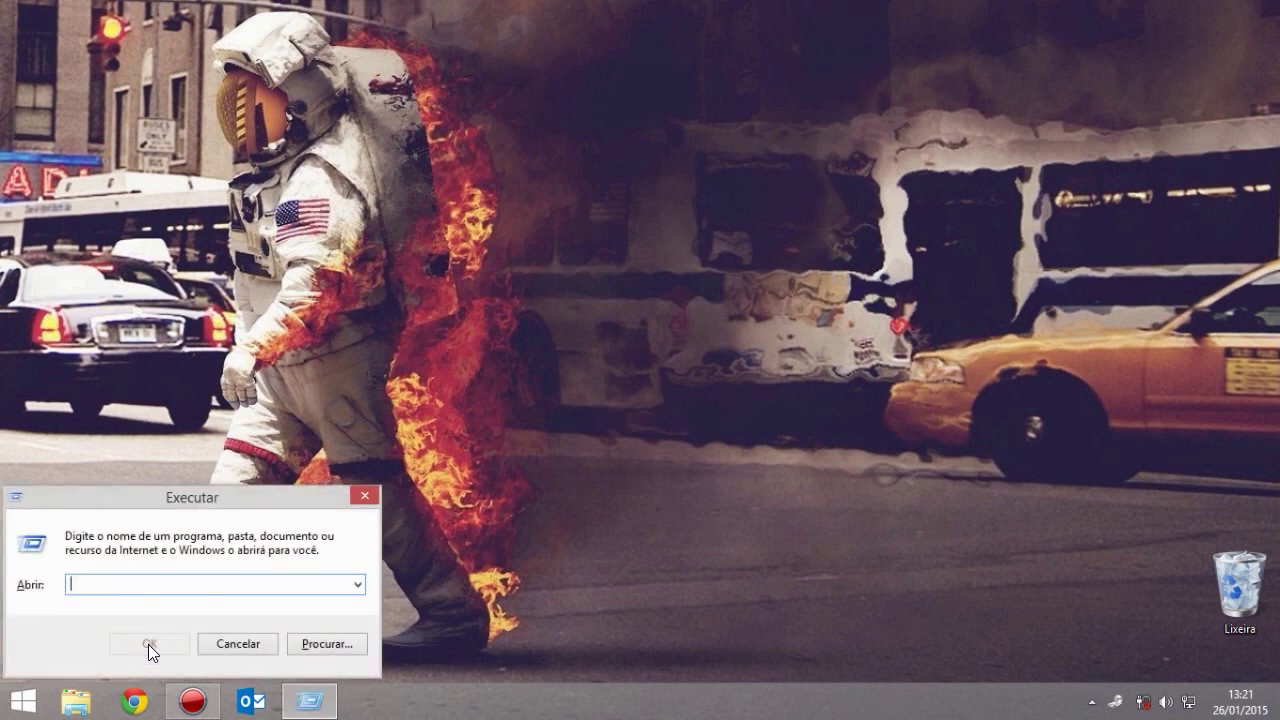
pyautogui.moveTo(170, 493); pyautogui.dragTo(262, 440)
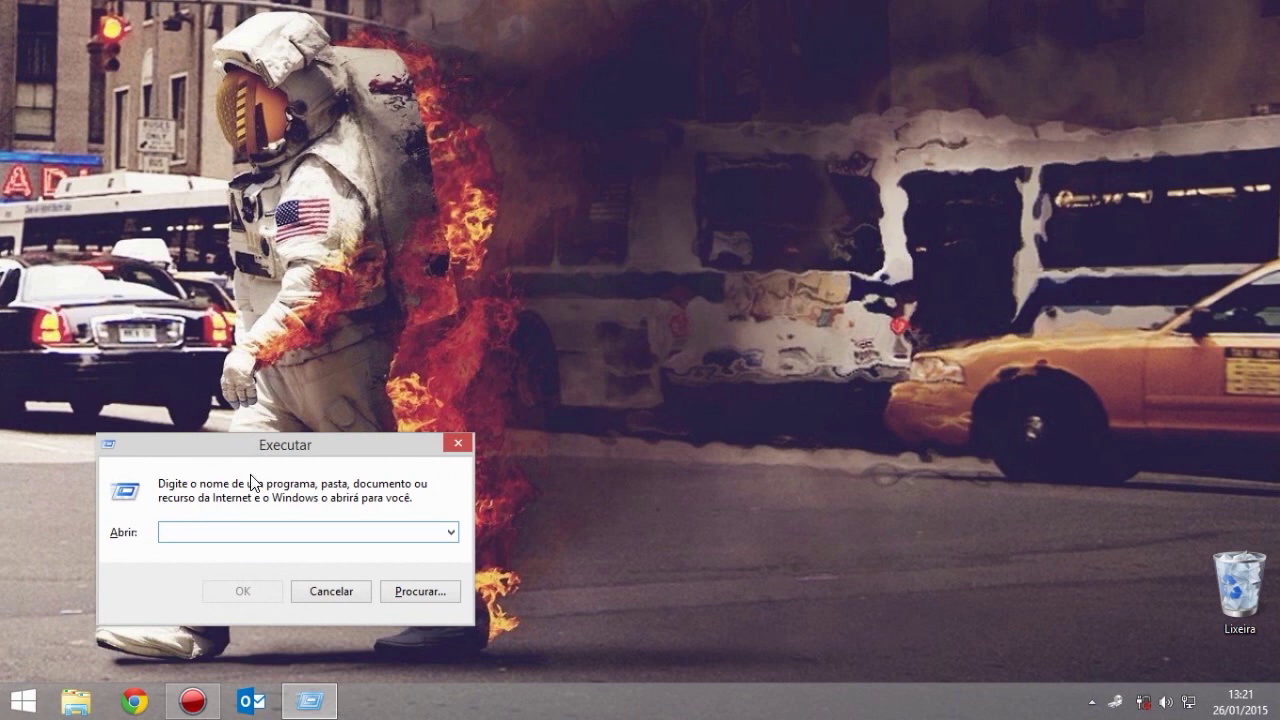
pyautogui.write('cleanmgr')
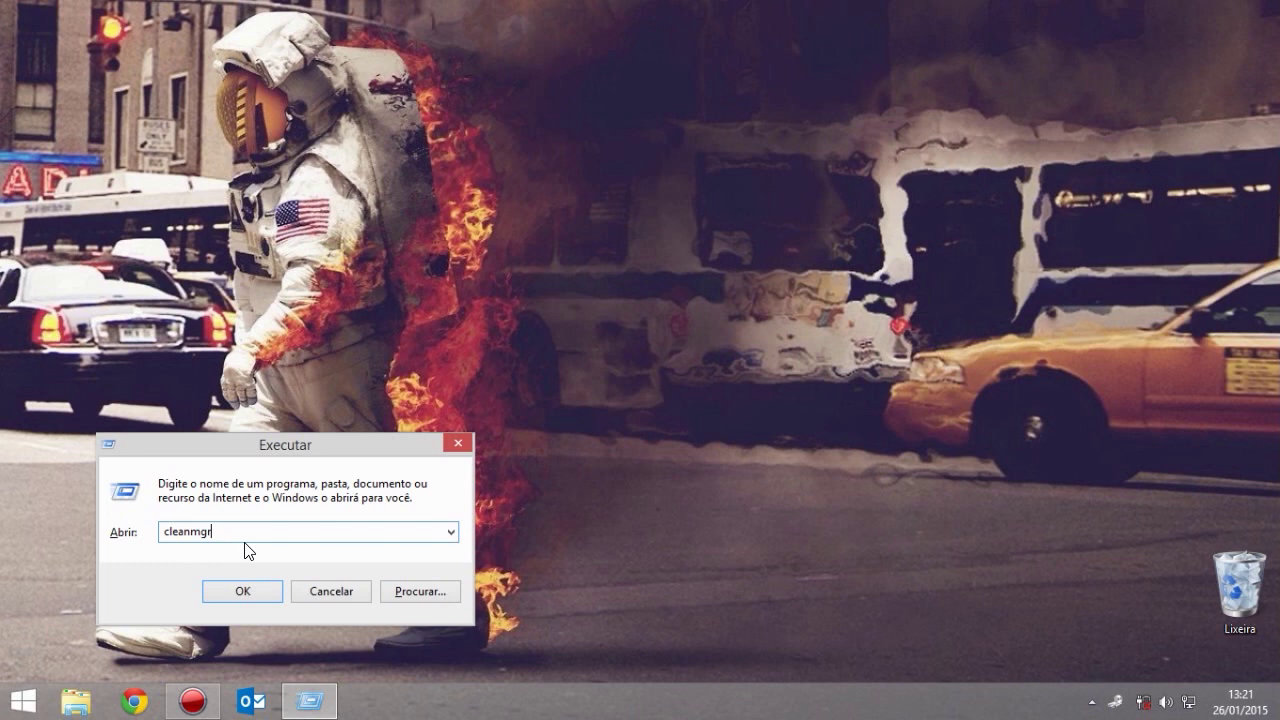
pyautogui.press('Return')
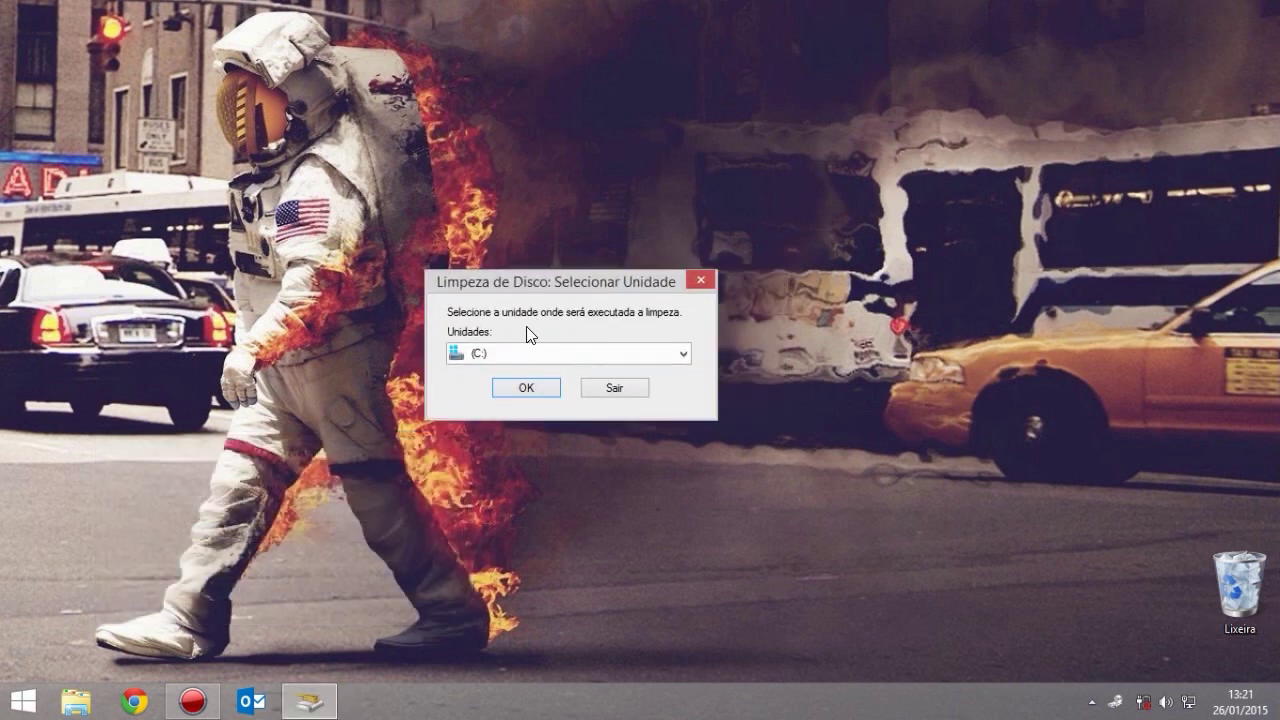
# Choose drive C: as the unit to clean and start its analysis.
pyautogui.click(502, 352)
pyautogui.click(500, 350)
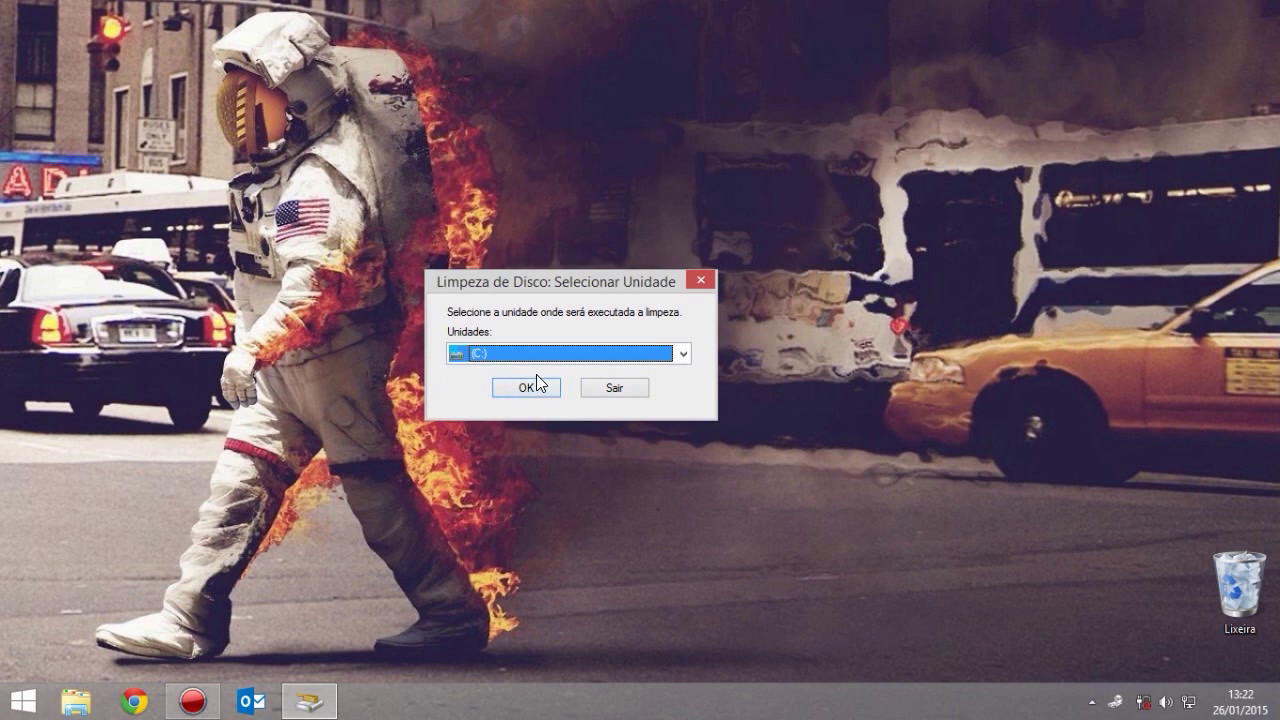
pyautogui.click(537, 378)
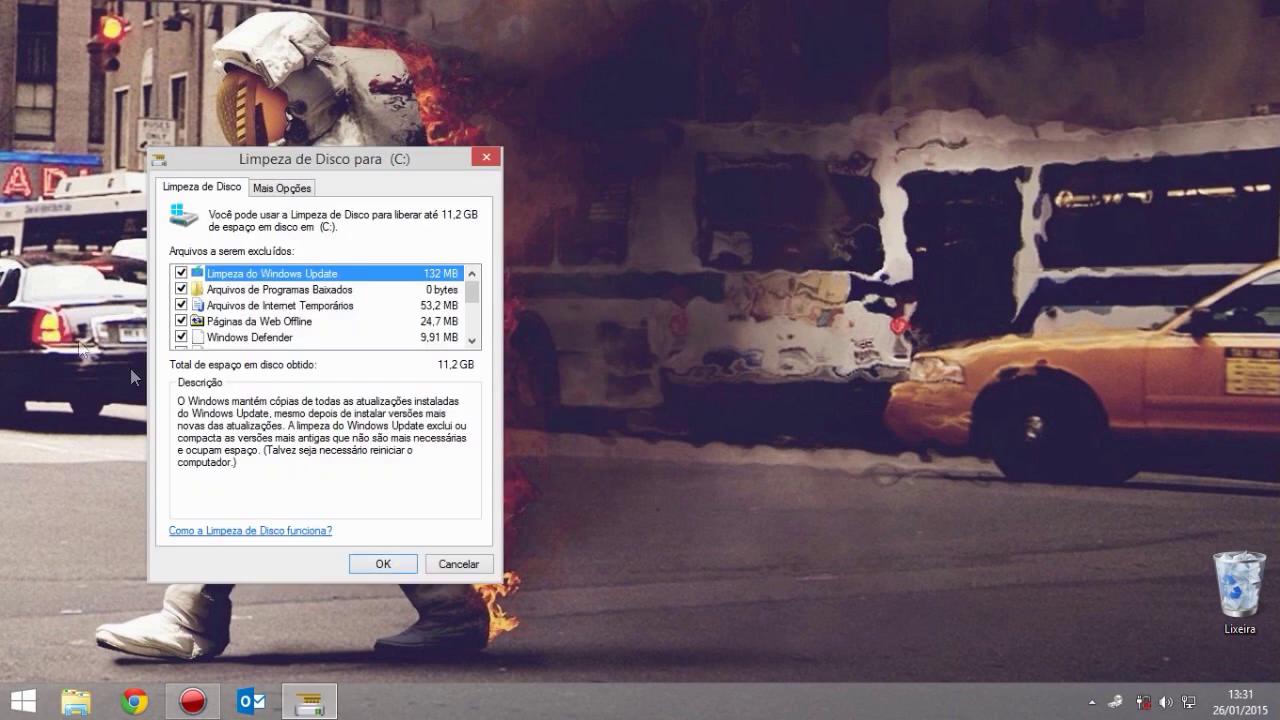
# Include the Windows error report files (Arquivos do Relatório de Erros) in the files to delete from C:.
pyautogui.moveTo(365, 155); pyautogui.dragTo(435, 122)
pyautogui.moveTo(544, 262); pyautogui.dragTo(549, 309)
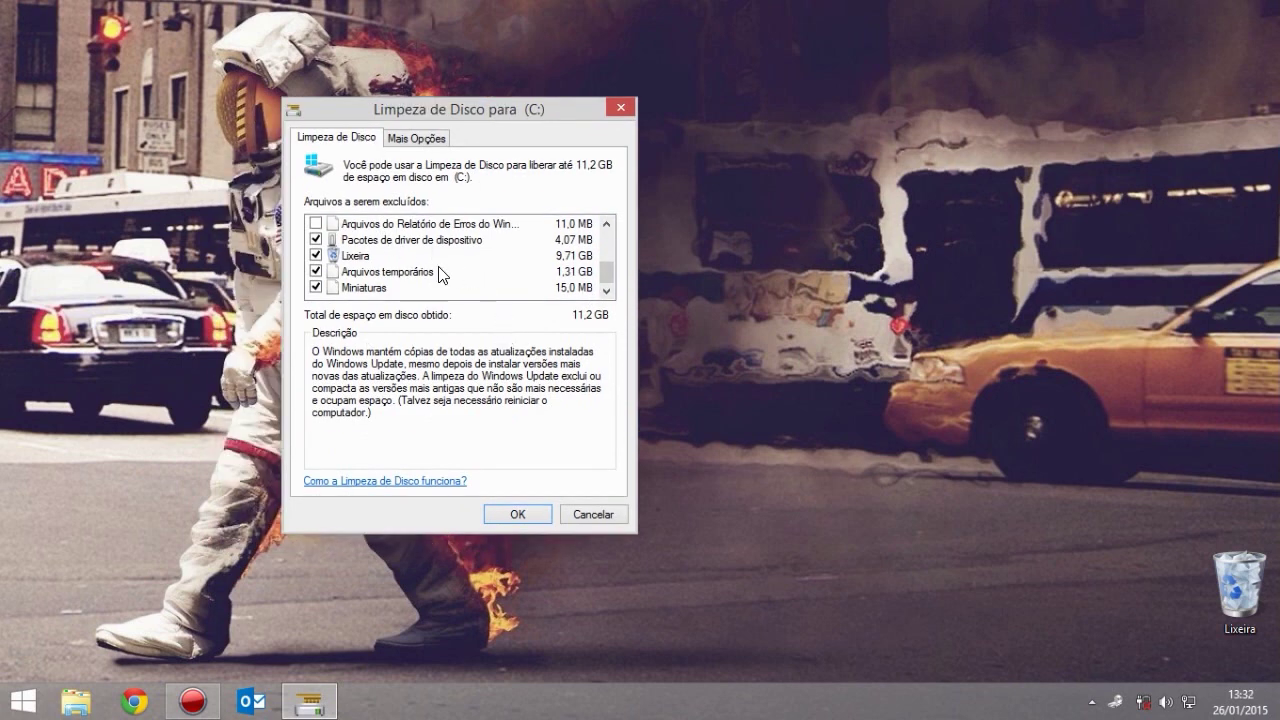
pyautogui.click(340, 220)
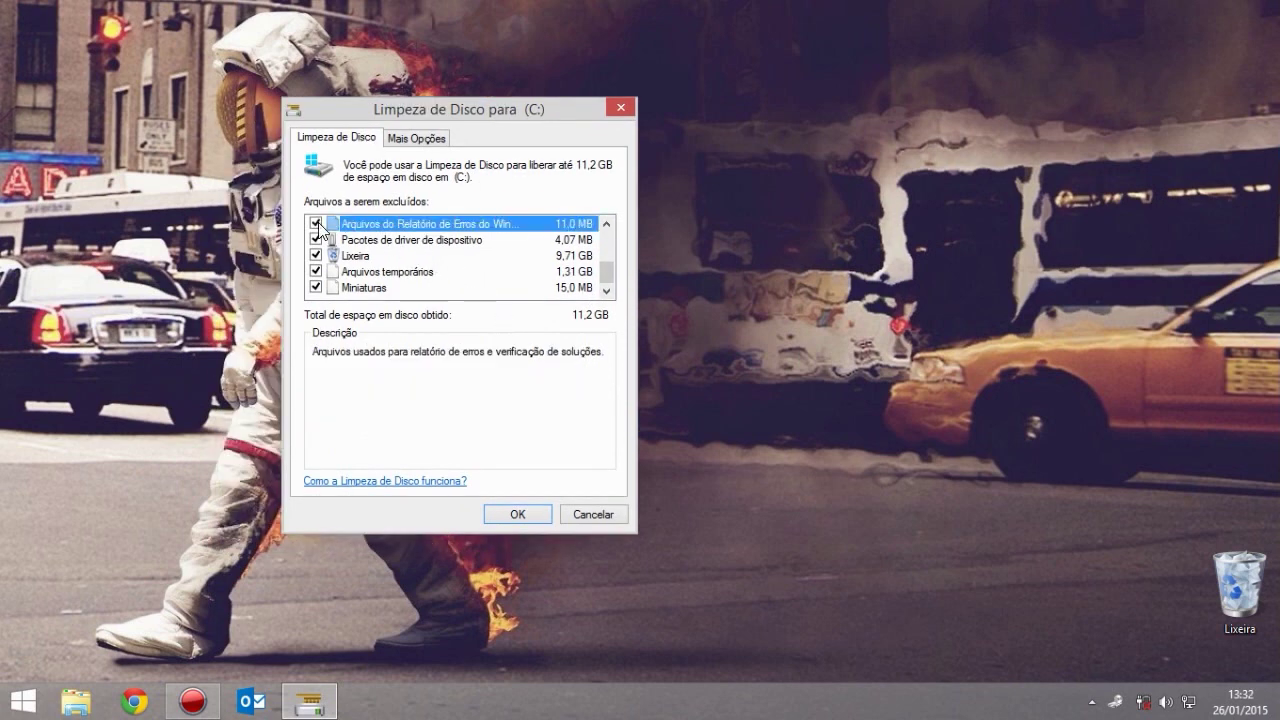
# Leave Arquivos de Internet Temporários out of the cleanup and permanently delete the selected files.
pyautogui.scroll(3, 348, 252)
pyautogui.click(414, 271)
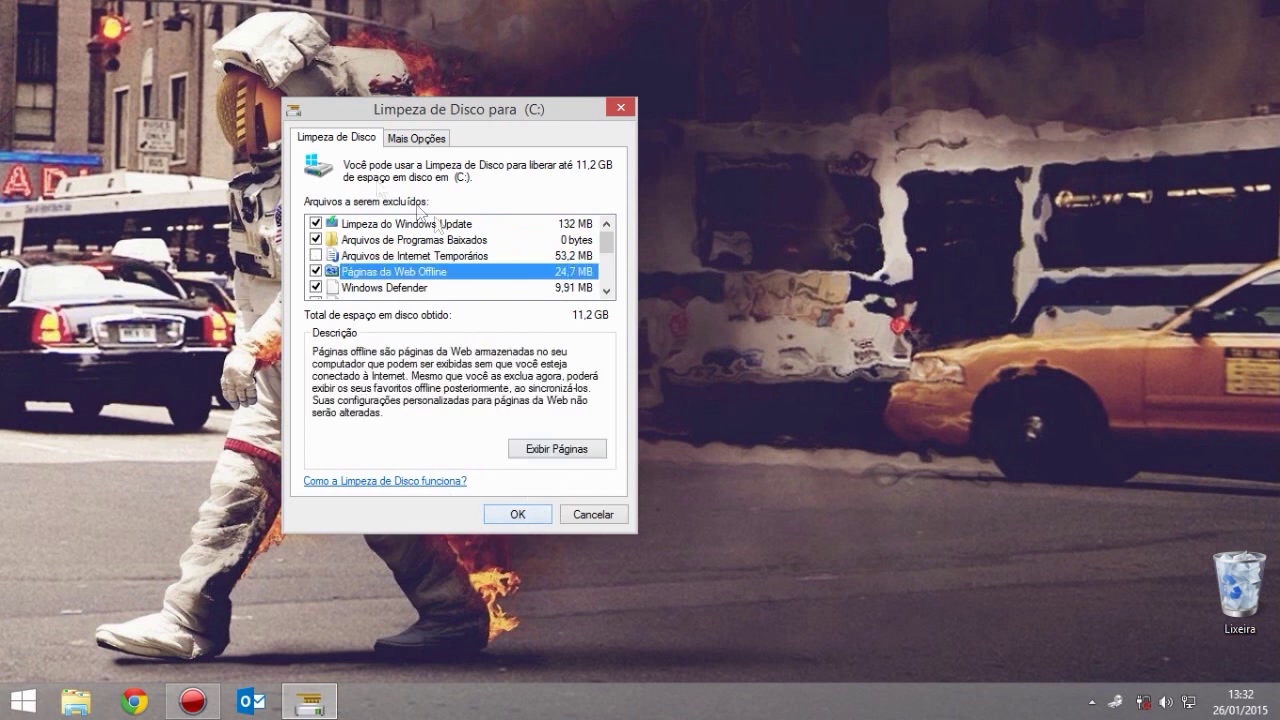
pyautogui.scroll(-3, 608, 234)
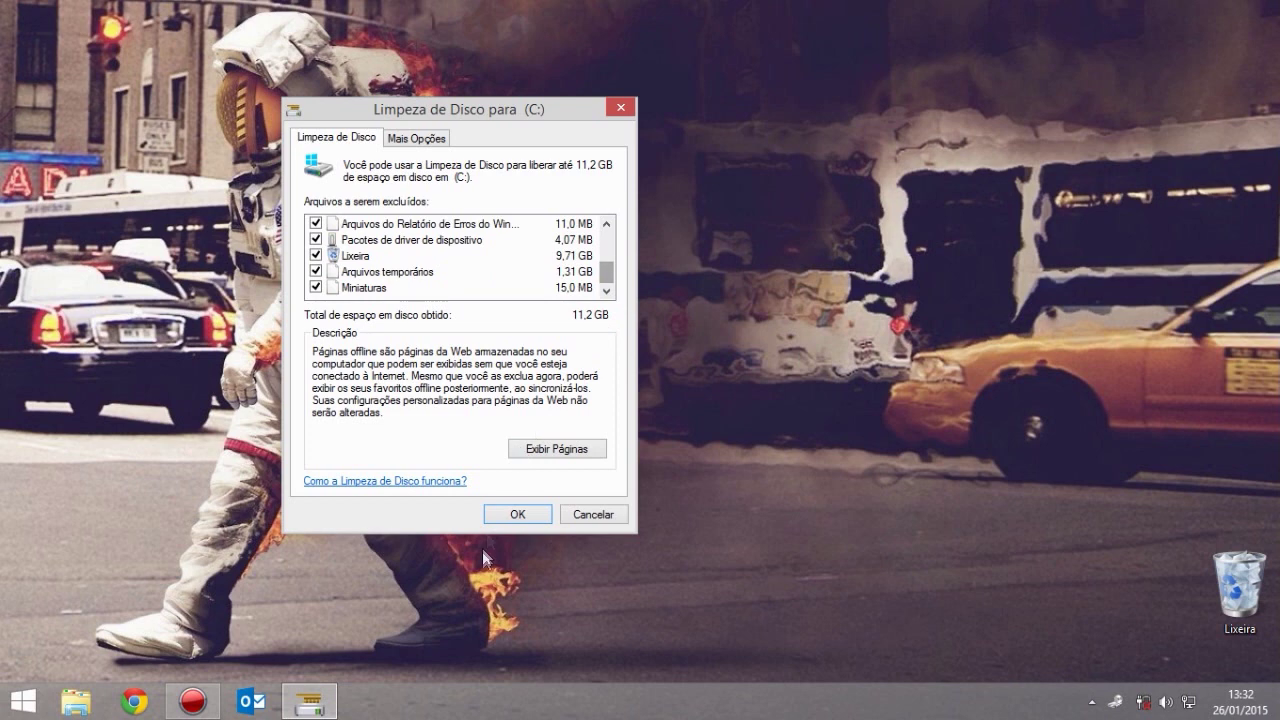
pyautogui.click(500, 516)
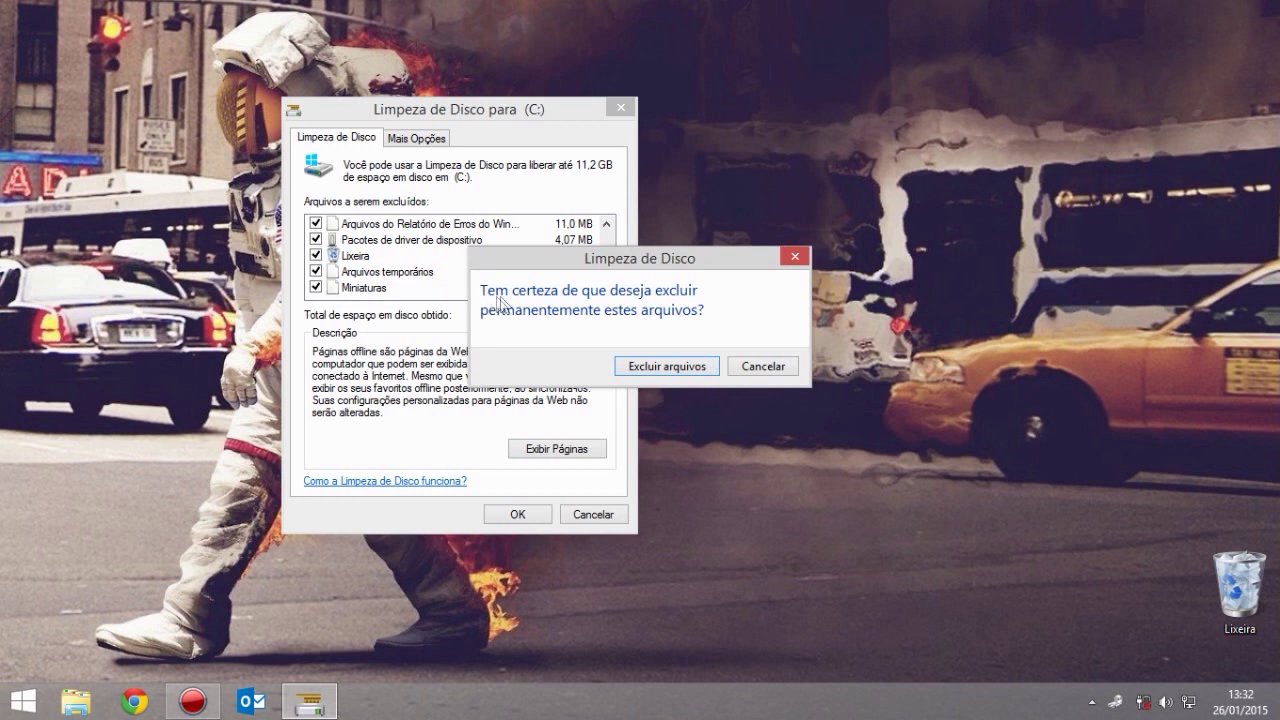
pyautogui.click(668, 366)
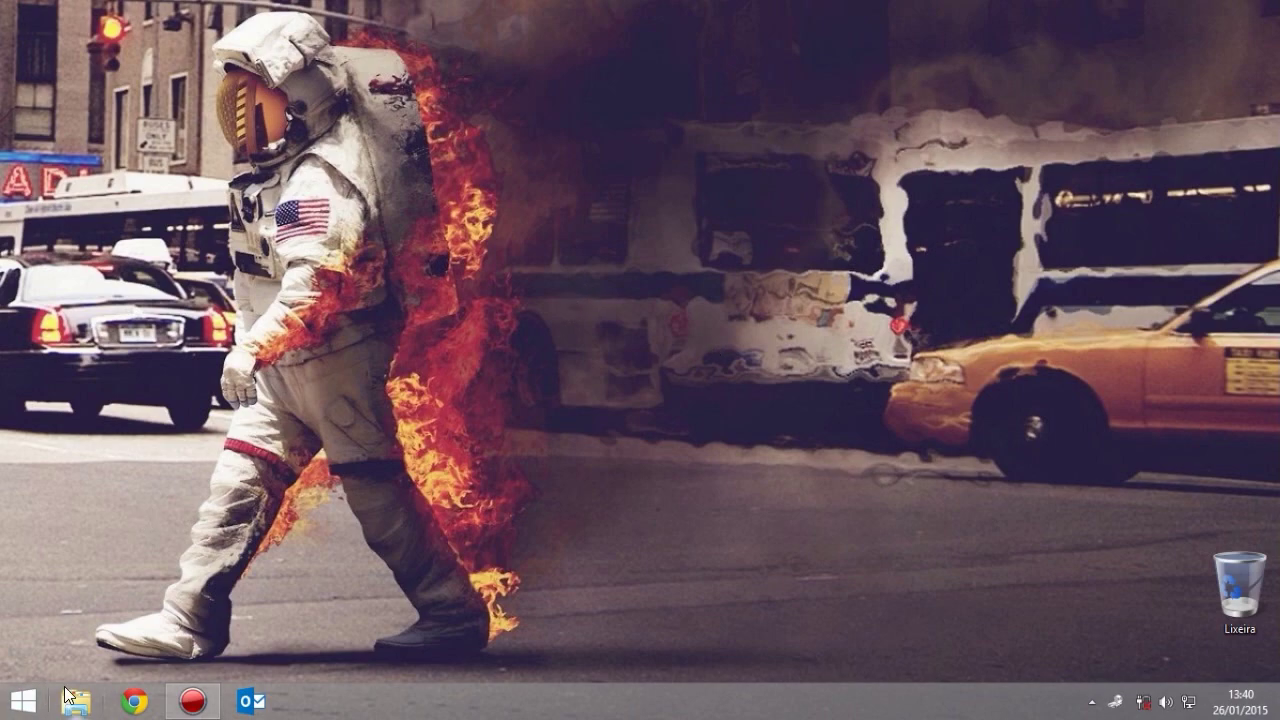
# Rearrange the small tiles on the Start screen, placing Camera to the right of the computer tile and Photos directly below the computer tile.
pyautogui.click(22, 700)
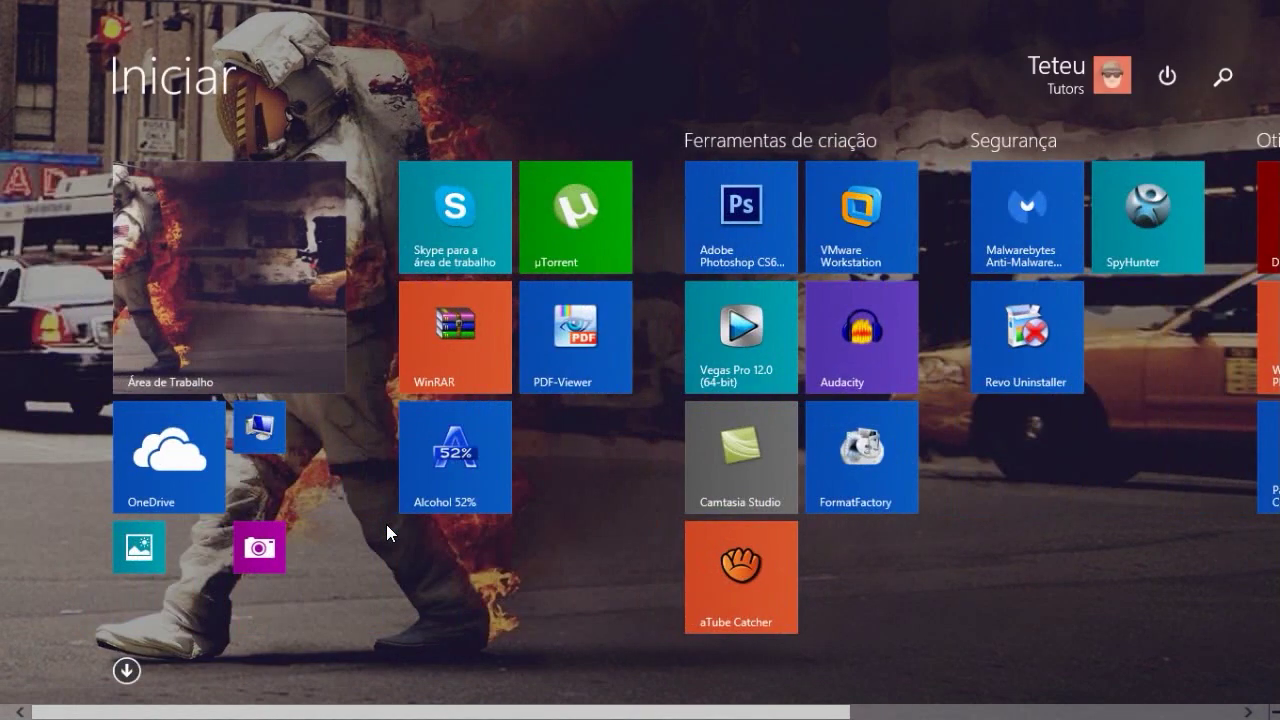
pyautogui.scroll(-2, 762, 344)
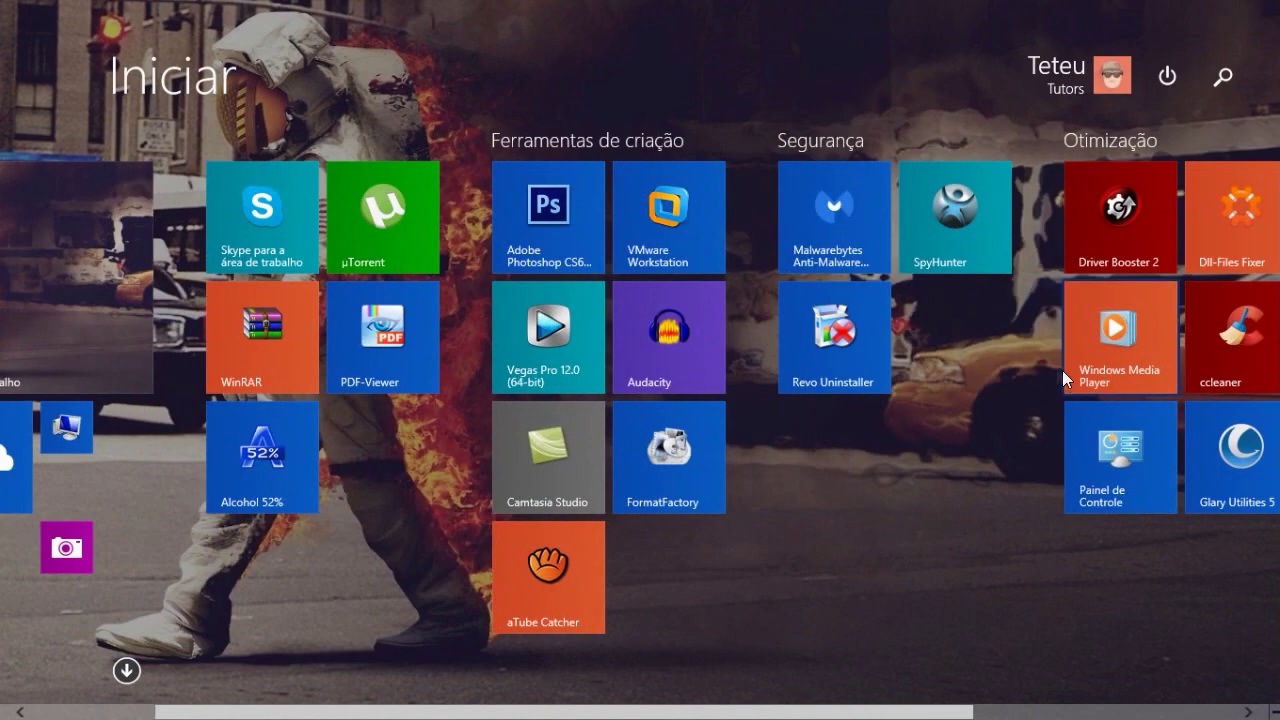
pyautogui.scroll(2, 245, 530)
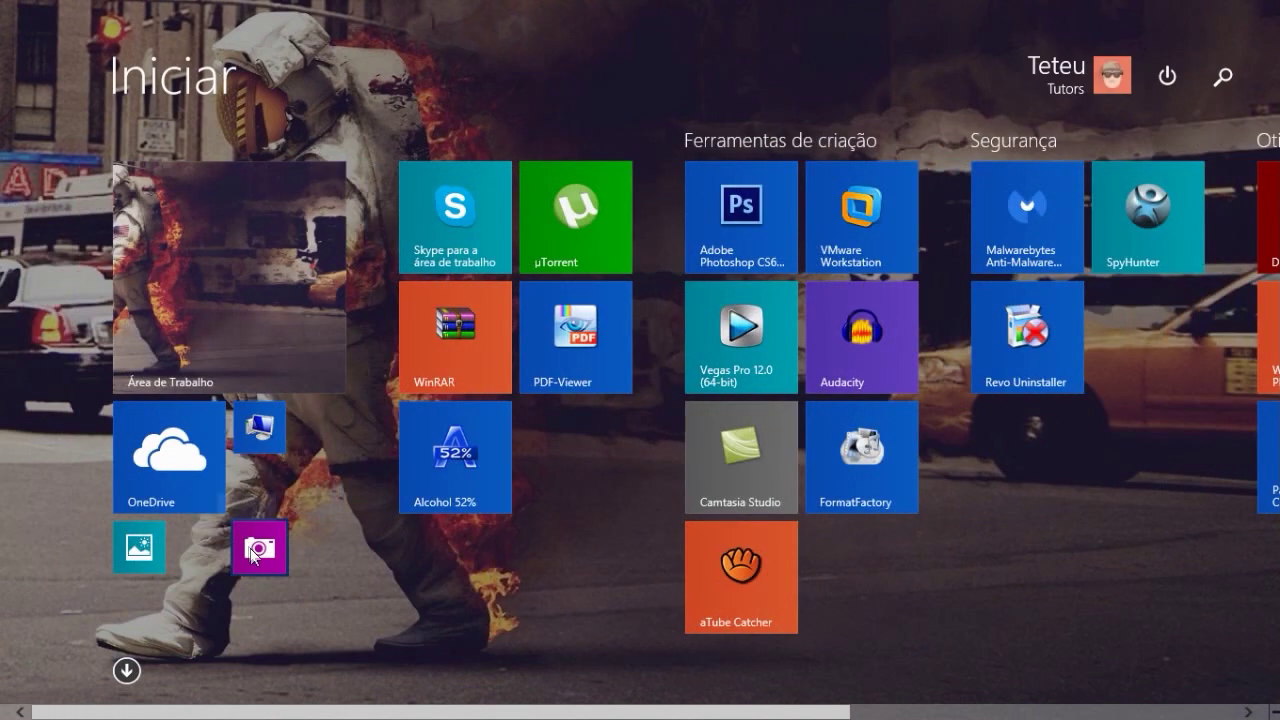
pyautogui.moveTo(245, 548); pyautogui.dragTo(198, 554)
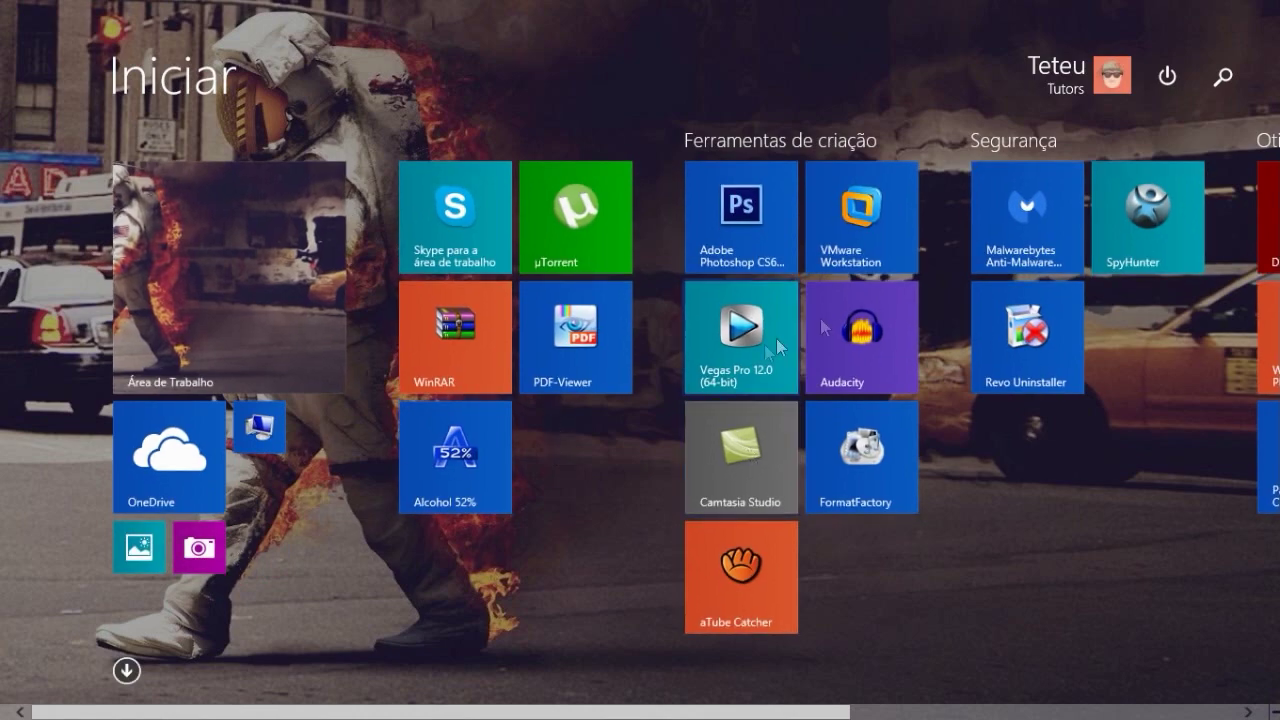
pyautogui.scroll(-5, 695, 465)
pyautogui.scroll(5, 695, 465)
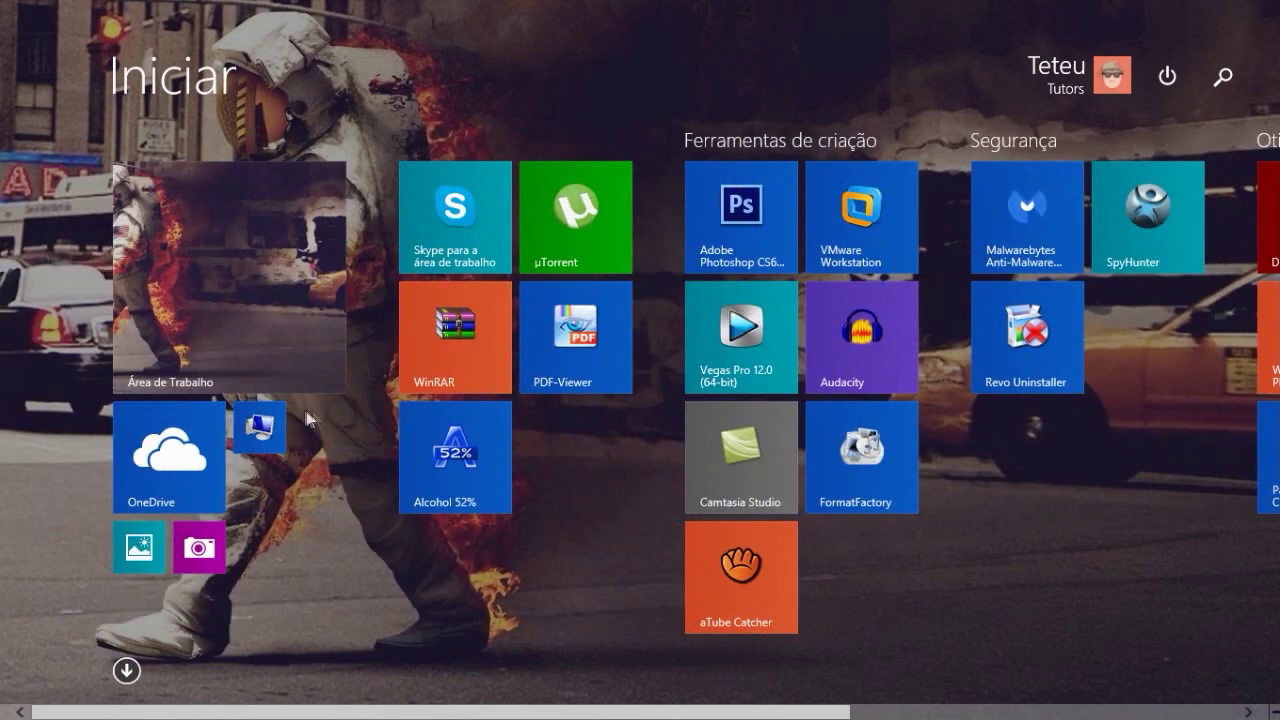
pyautogui.moveTo(220, 550); pyautogui.dragTo(337, 440)
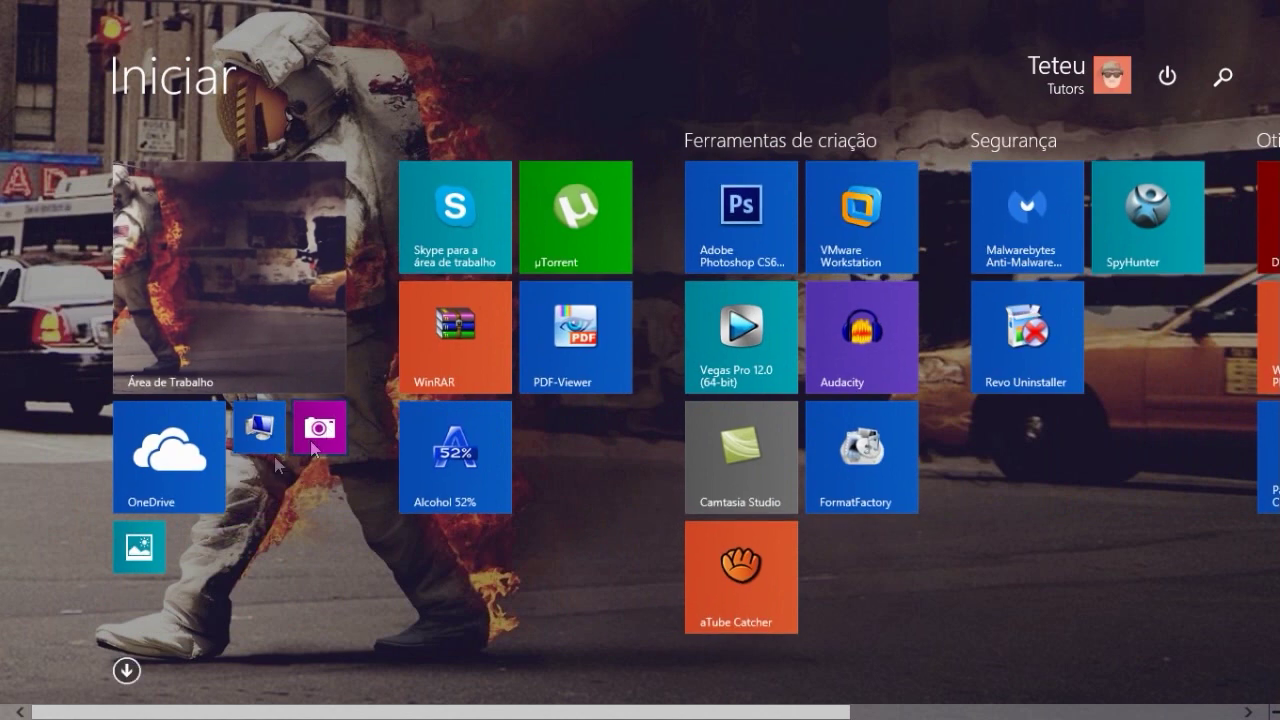
pyautogui.moveTo(140, 543); pyautogui.dragTo(272, 486)
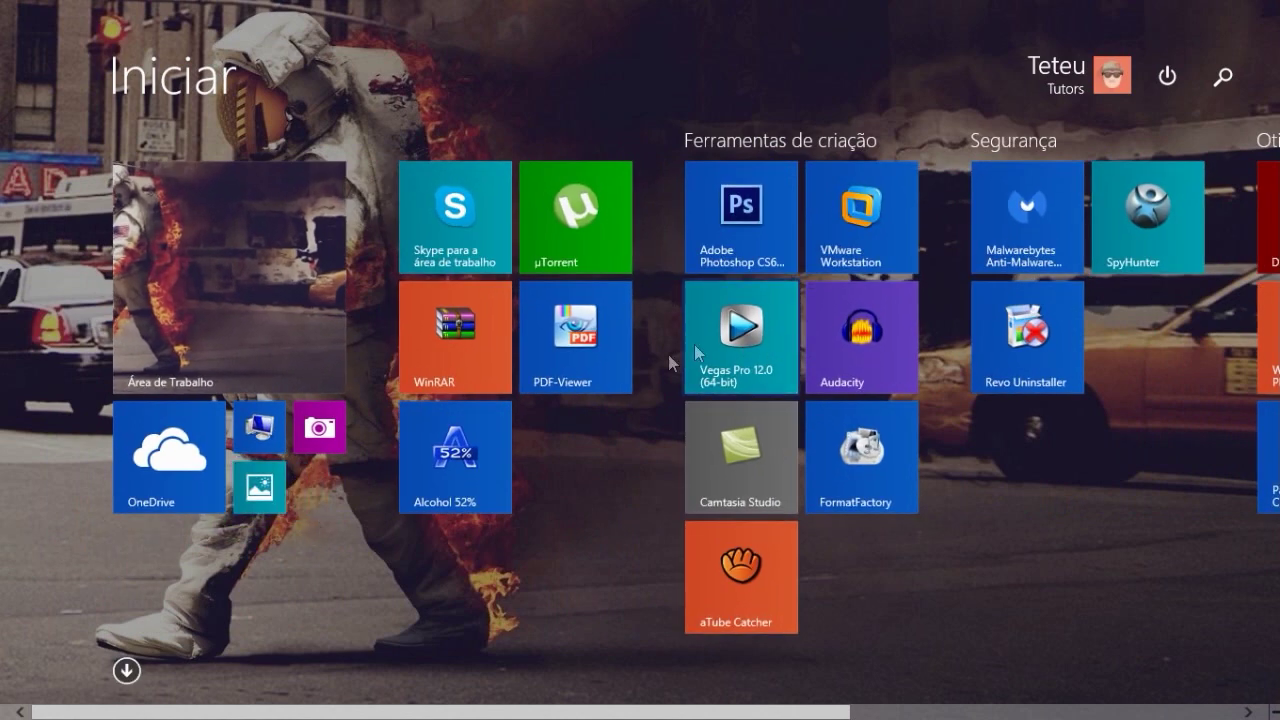
# Leave the Start screen and return to the desktop through its Área de Trabalho tile.
pyautogui.hscroll(3, 1122, 362)
pyautogui.hscroll(-5, 780, 420)
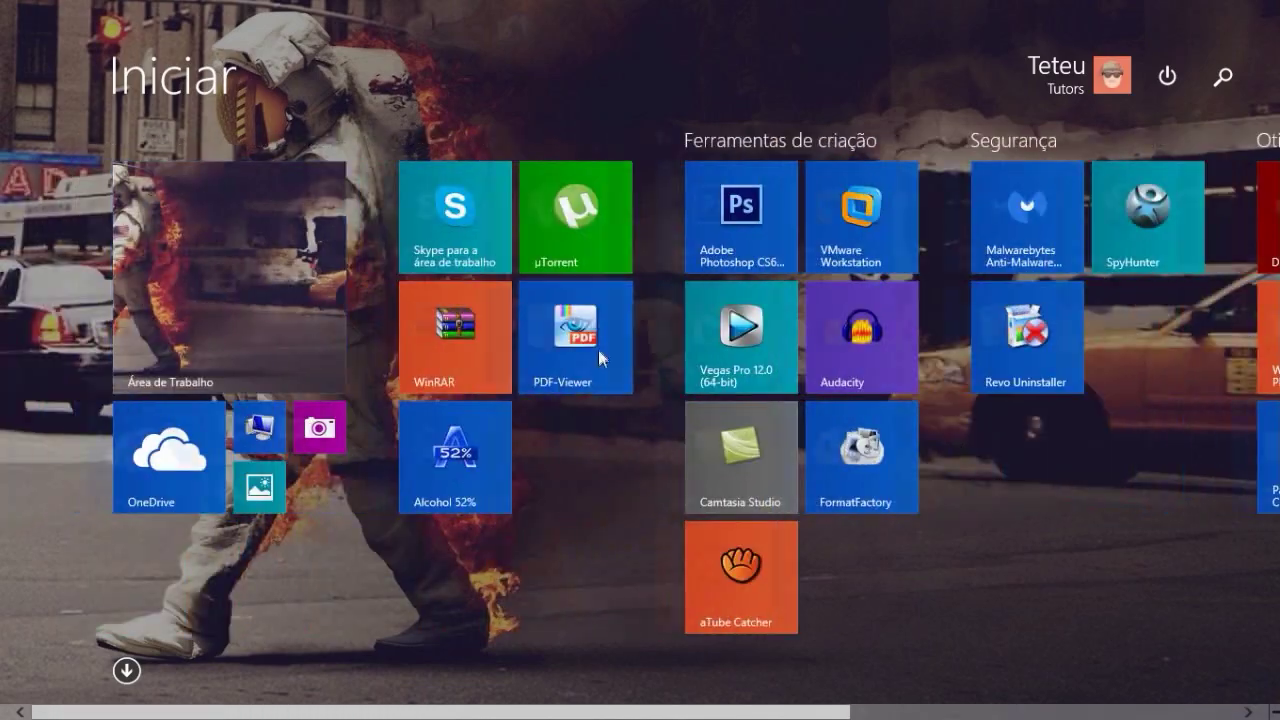
pyautogui.hscroll(4, 600, 371)
pyautogui.hscroll(-3, 580, 443)
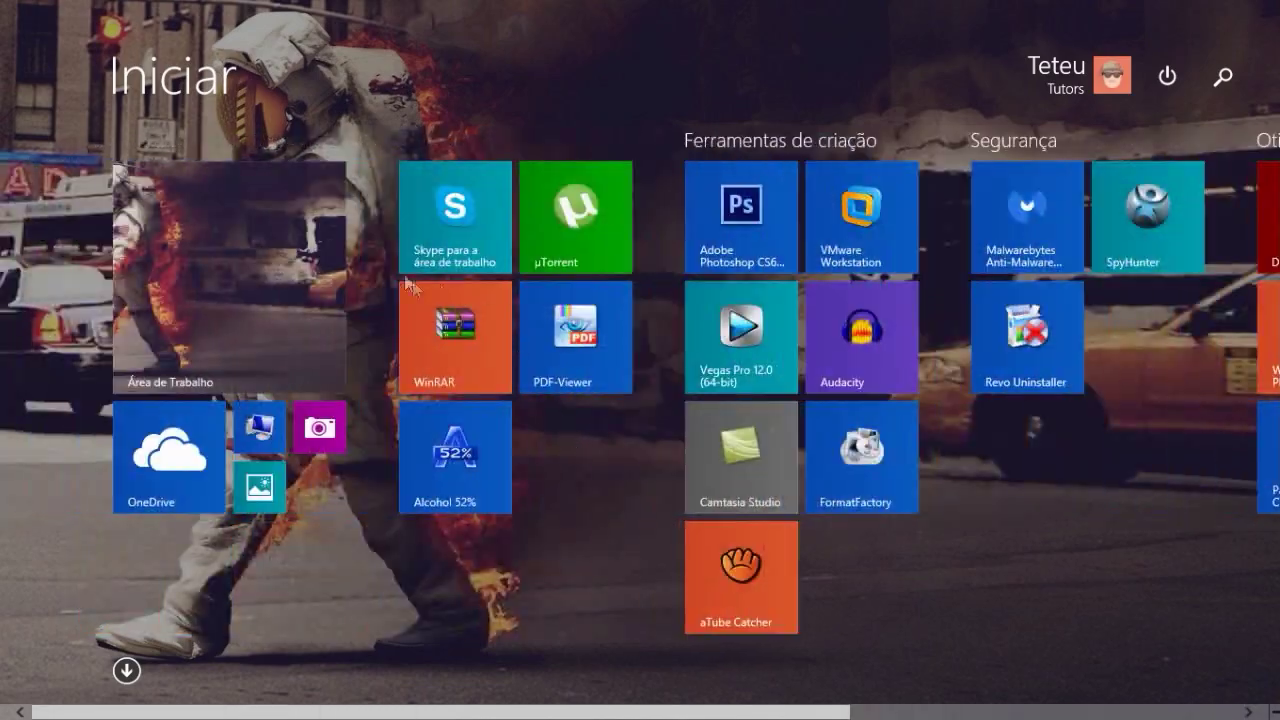
pyautogui.click(232, 282)
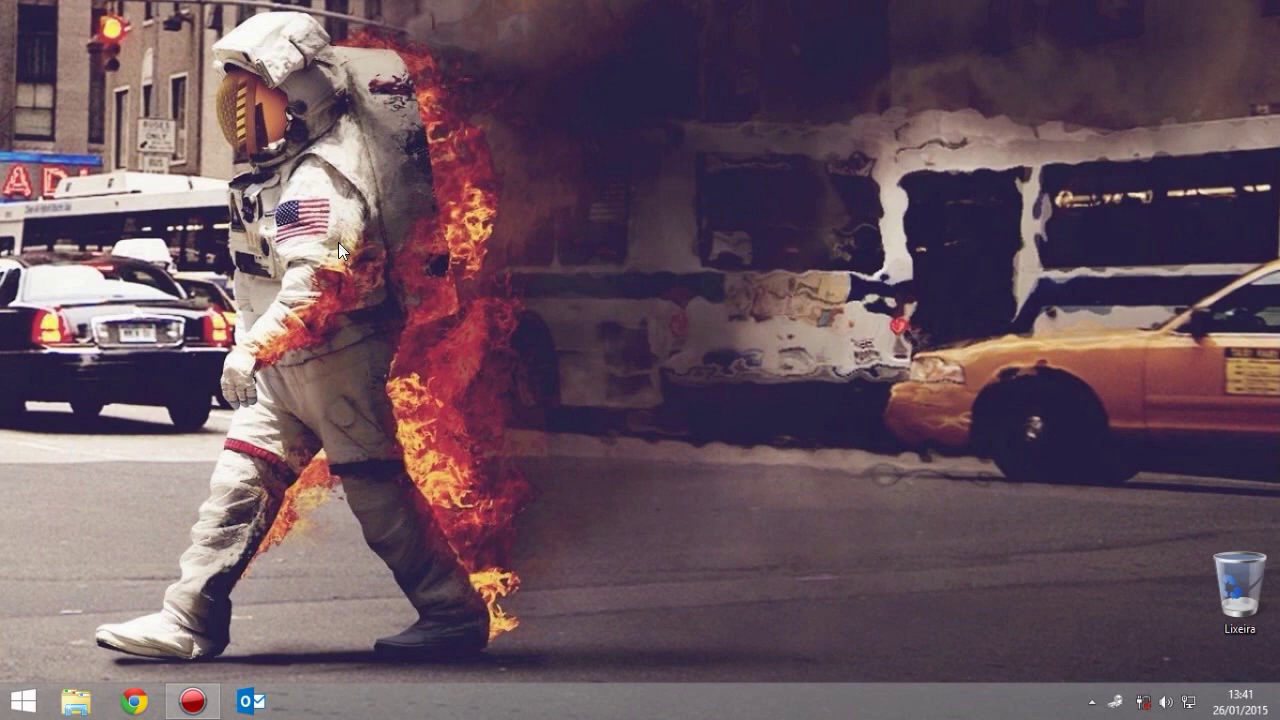